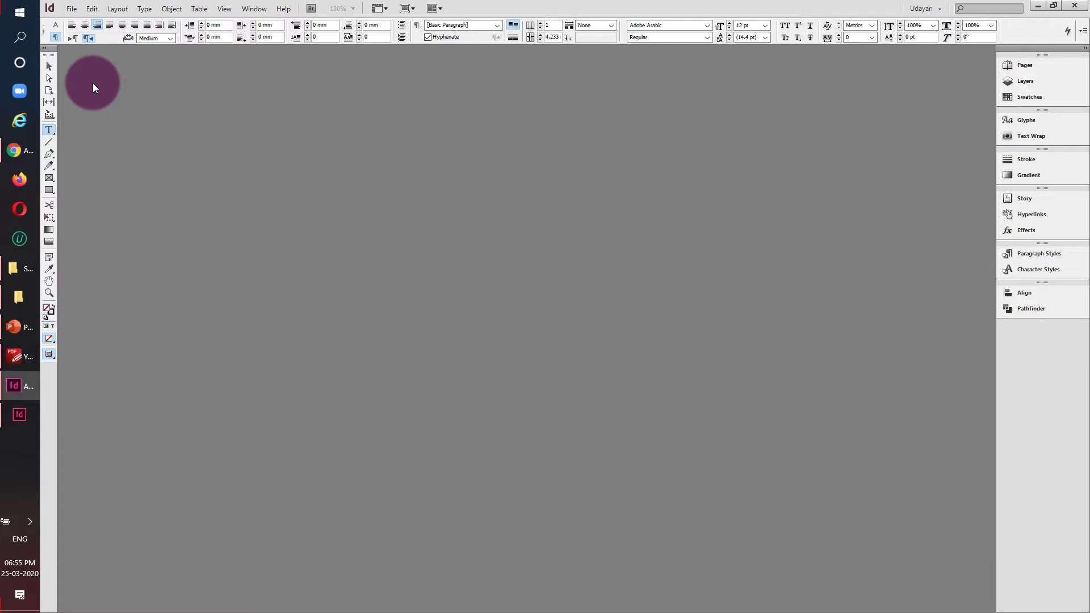
click(91, 10)
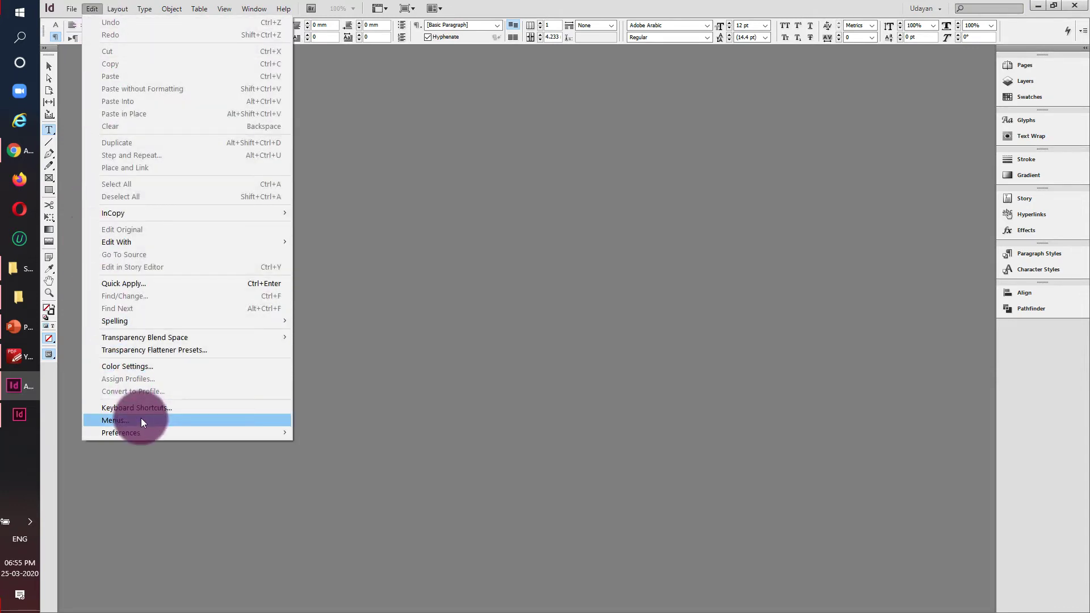
mouse_move(147, 434)
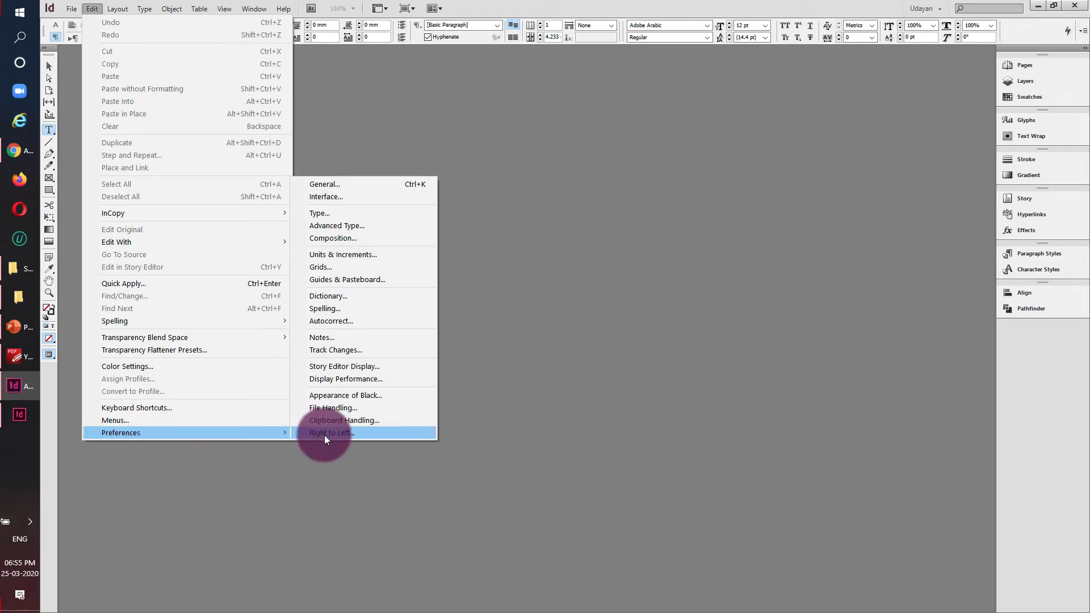
click(355, 184)
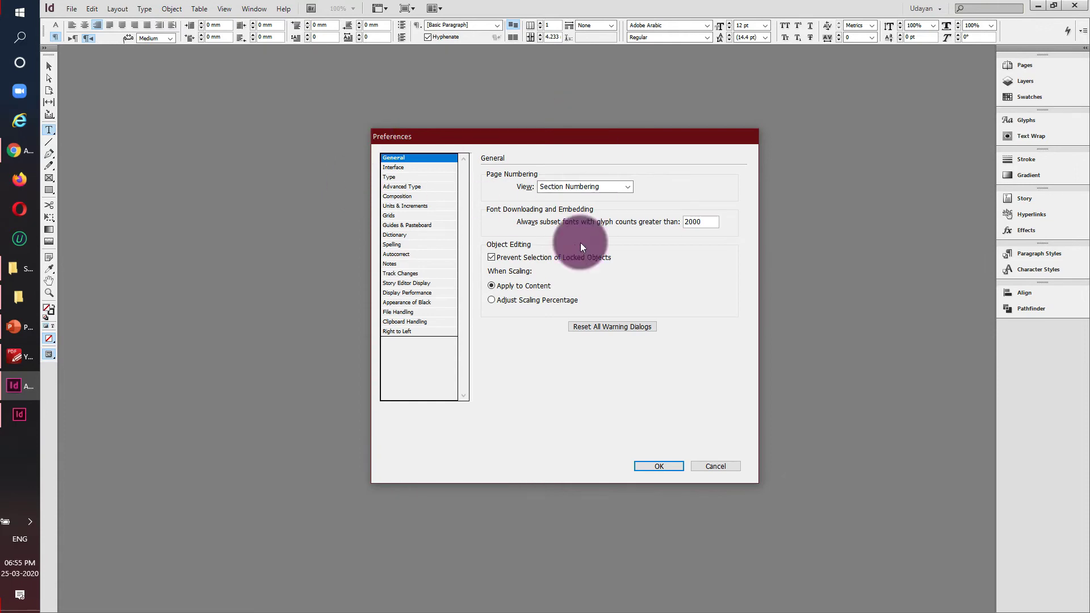
click(715, 466)
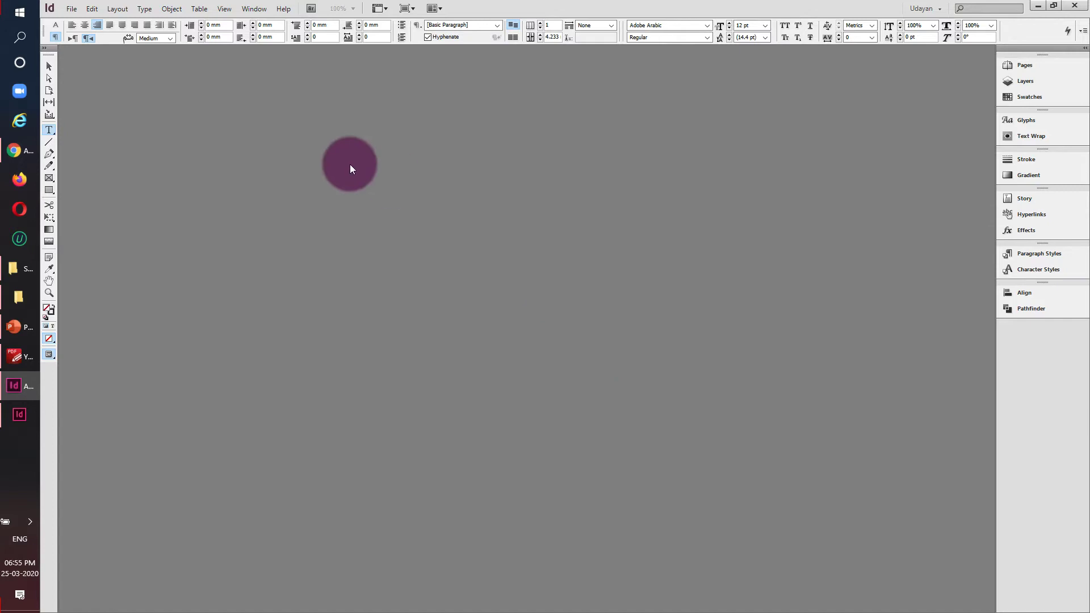
Open the Units & Increments section of the preferences
click(92, 9)
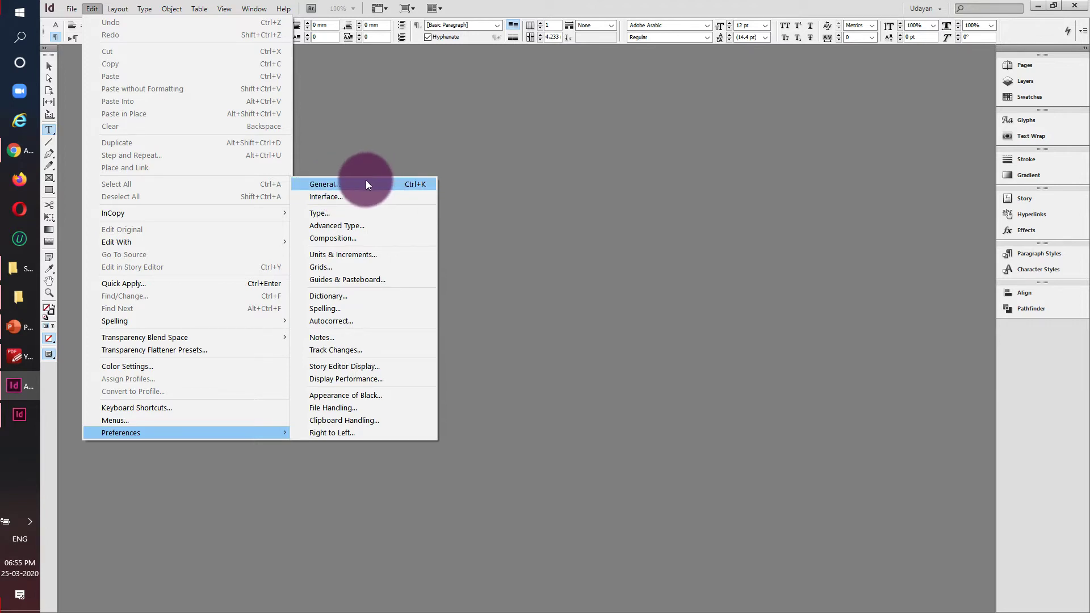
click(662, 182)
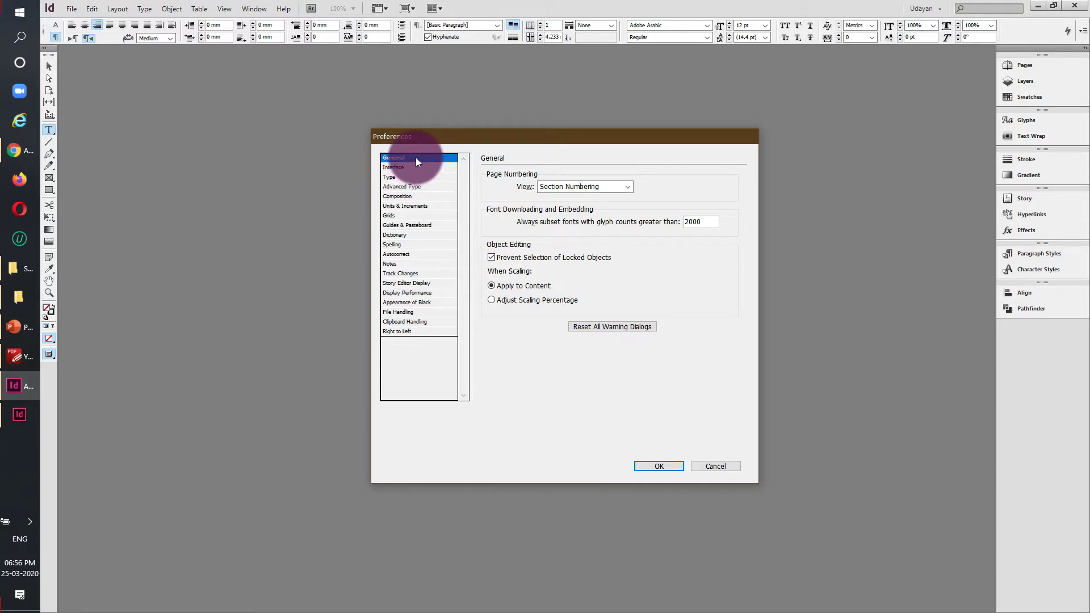
click(410, 207)
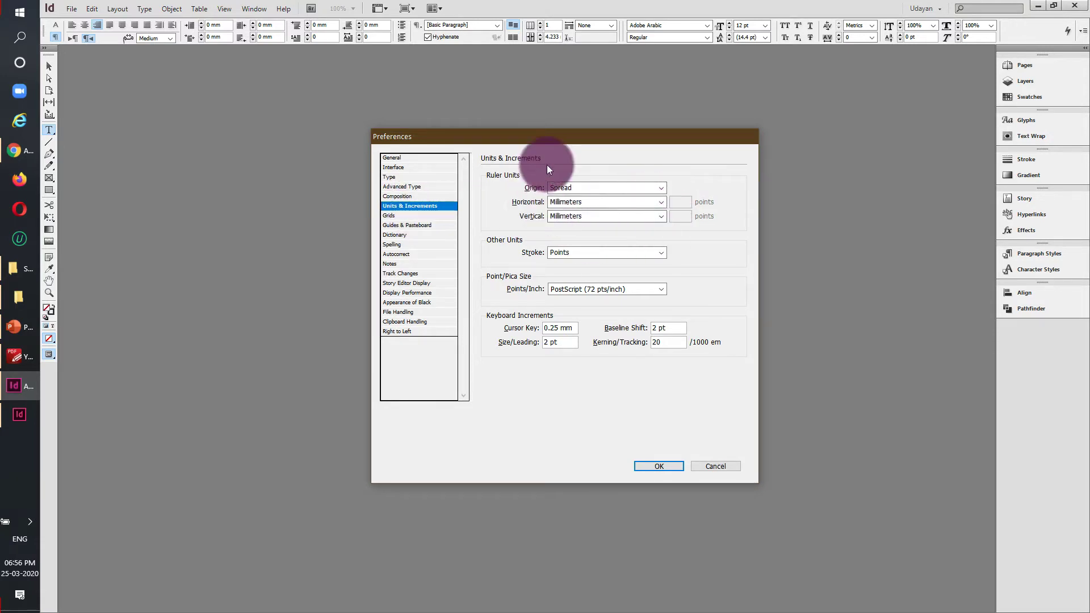
Examine the units available for the horizontal and vertical rulers
click(662, 203)
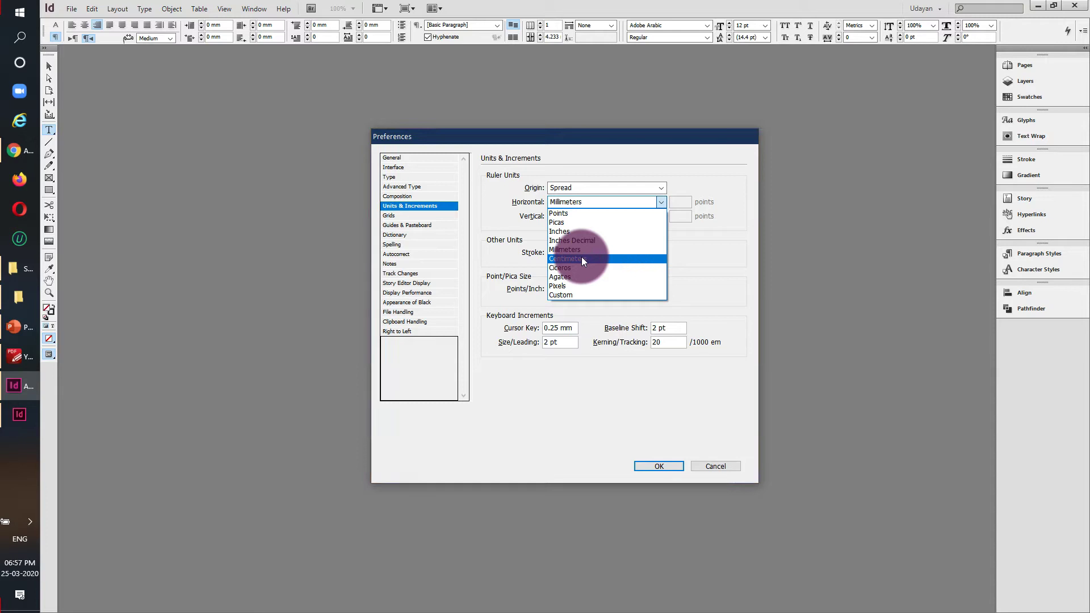
click(713, 240)
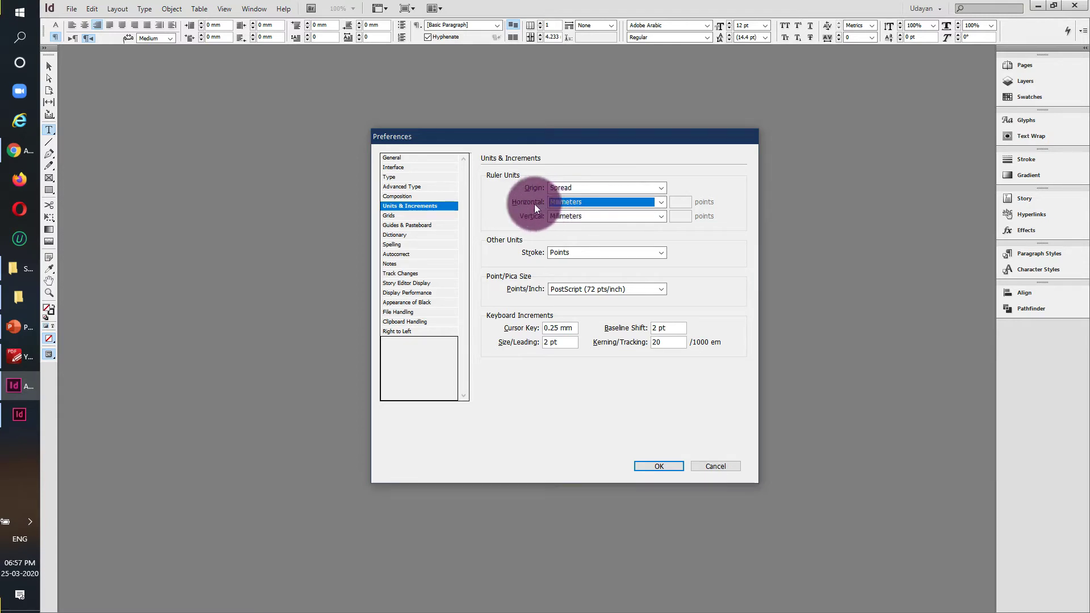
click(618, 217)
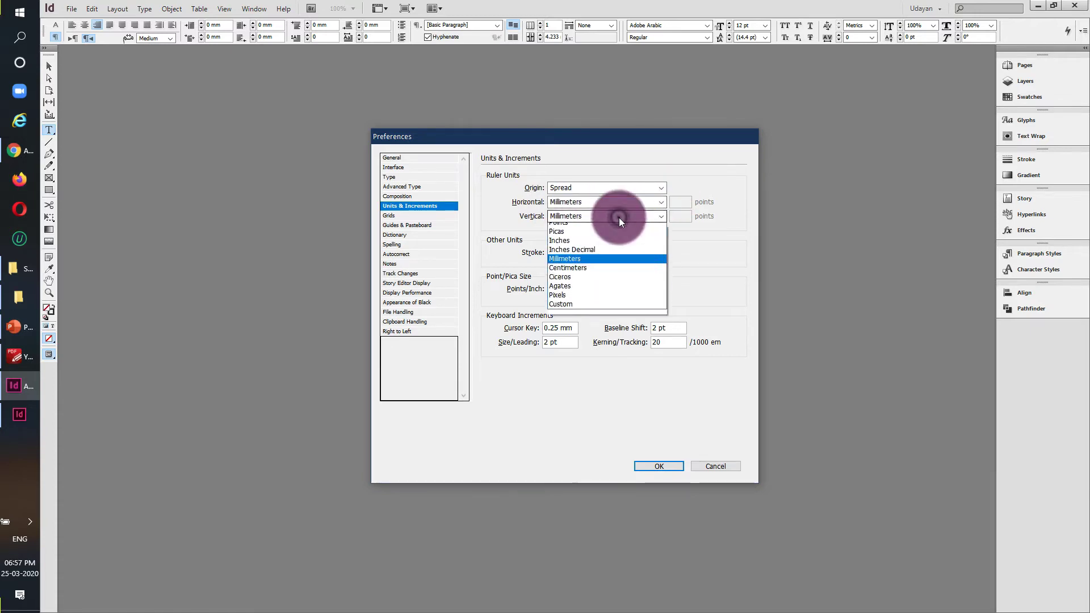
click(715, 260)
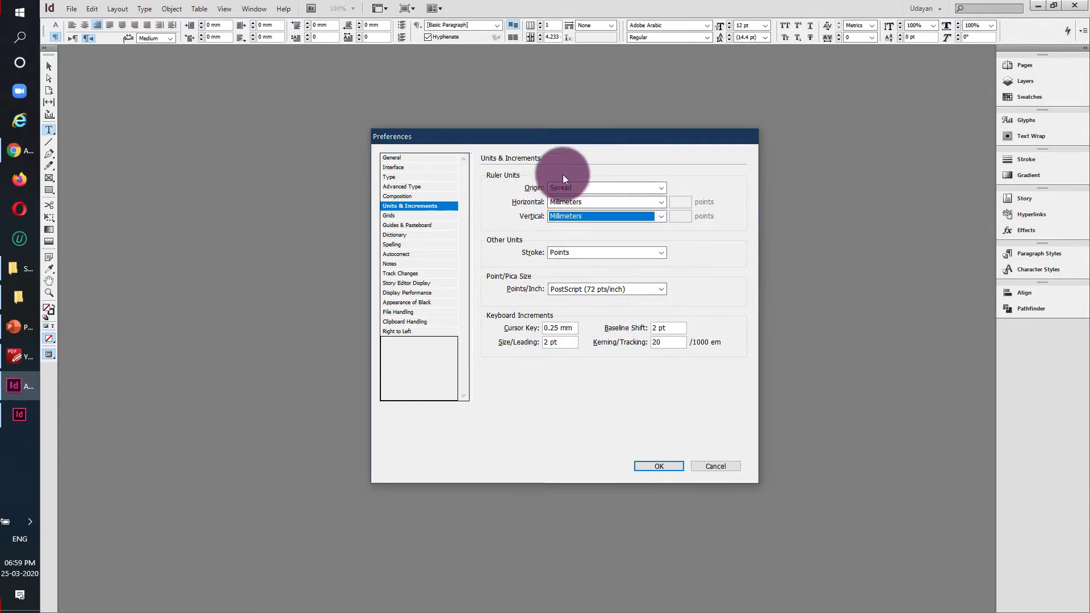
Set the keyboard increments to 0.1 mm for Cursor Key, 1 pt for Baseline Shift, 1 pt for Size/Leading and 10 for Kerning/Tracking
double_click(556, 329)
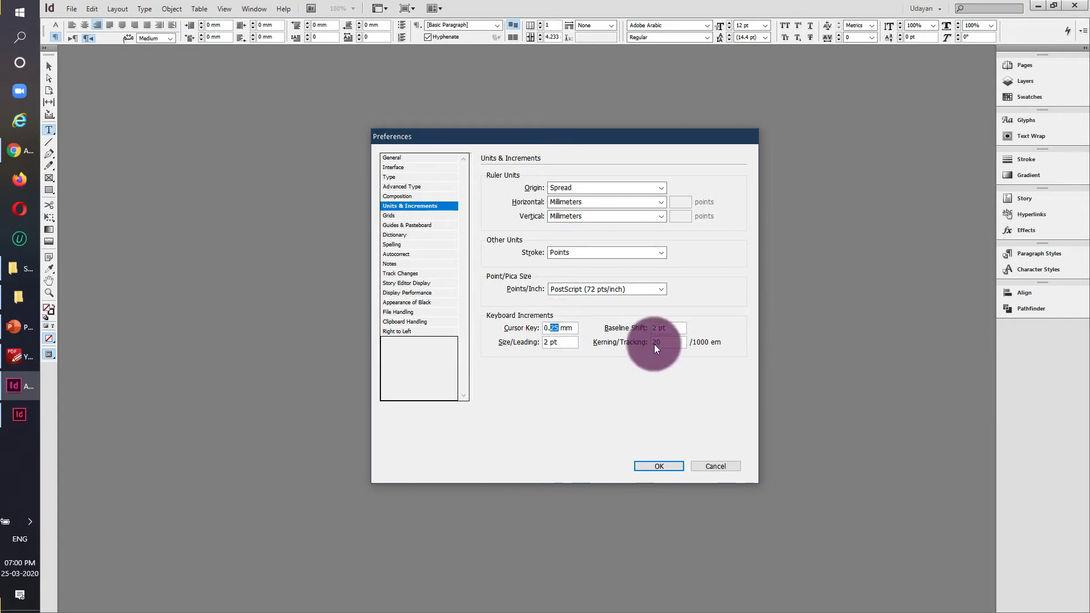
text(0.)
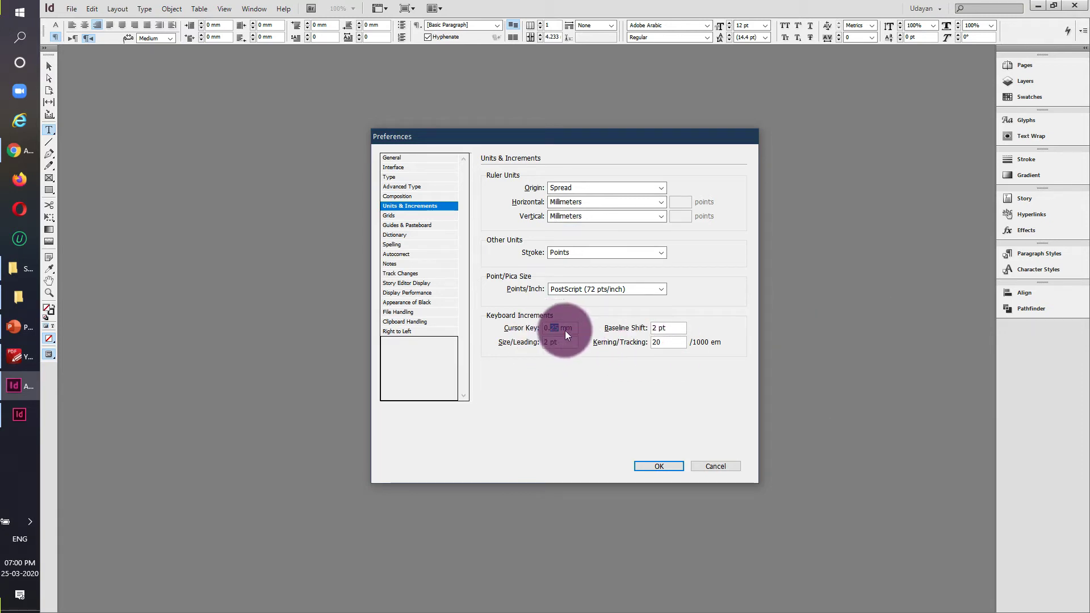
text(1)
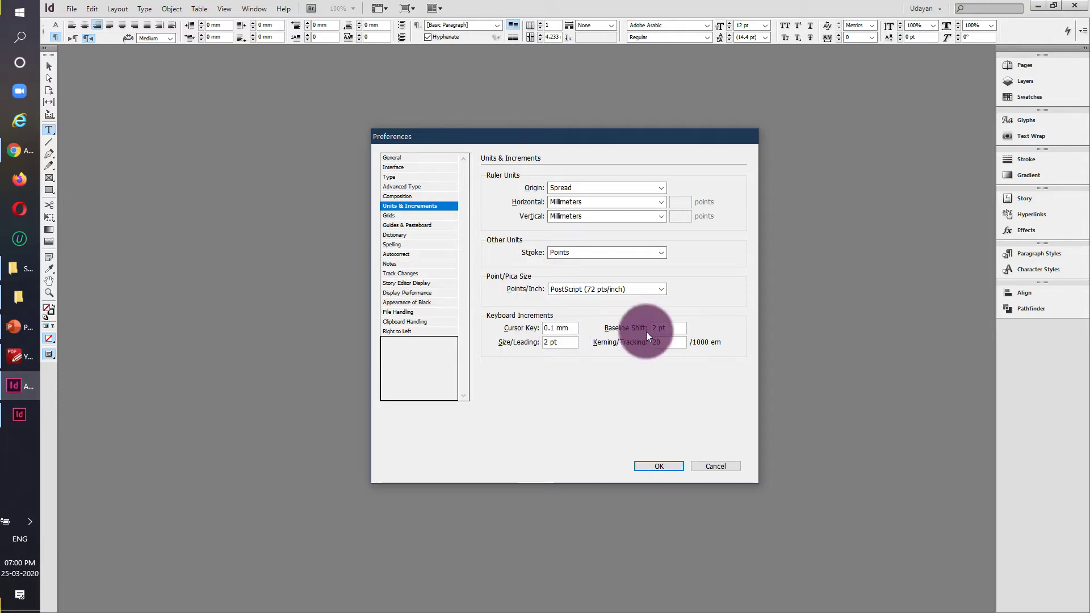
double_click(654, 328)
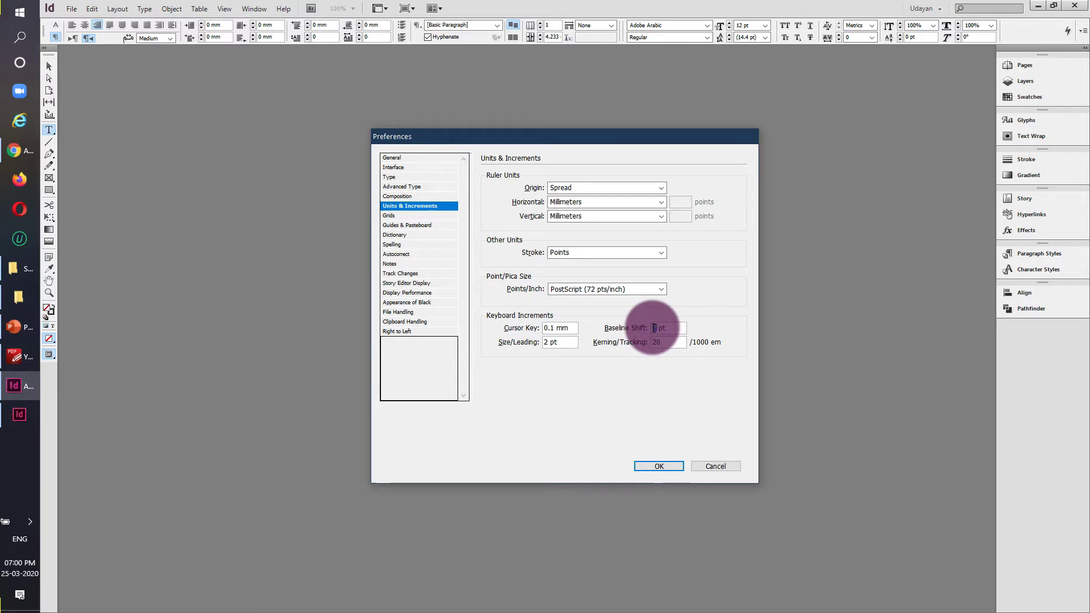
double_click(547, 342)
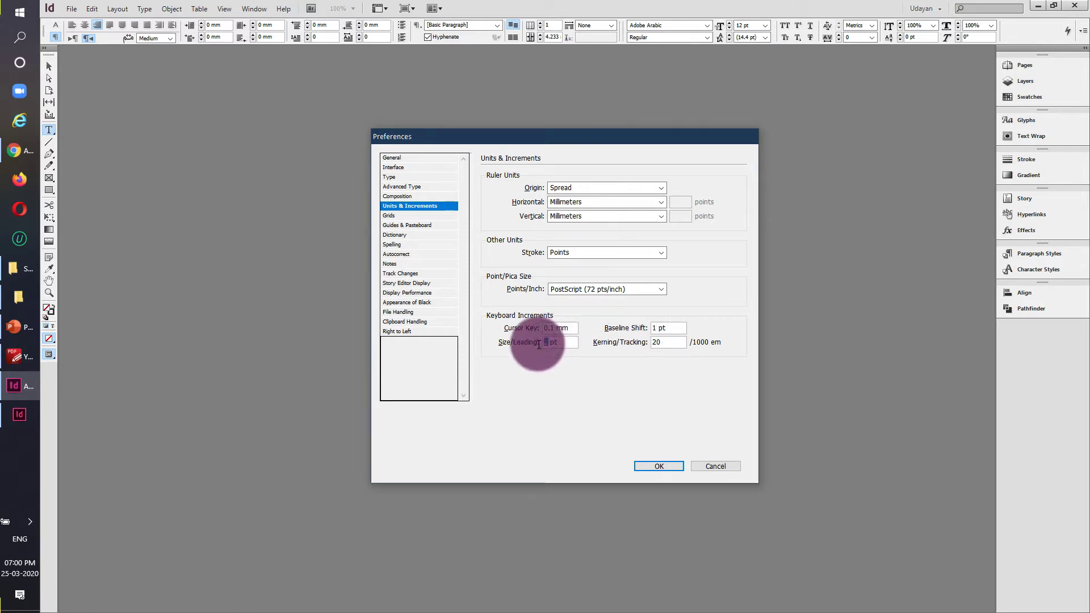
text(1)
double_click(656, 343)
text(10)
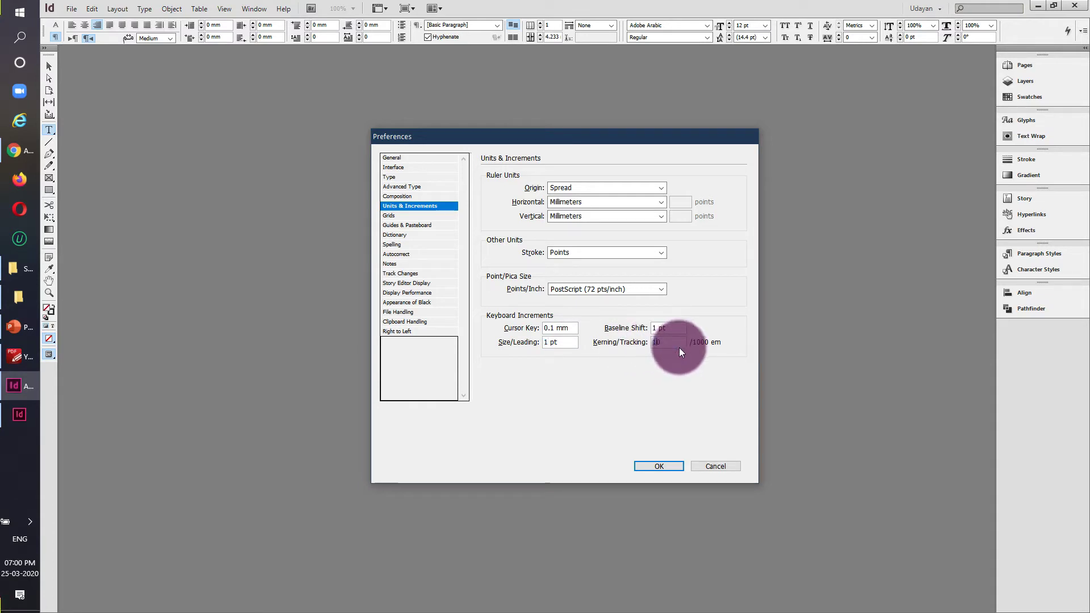
key(Left)
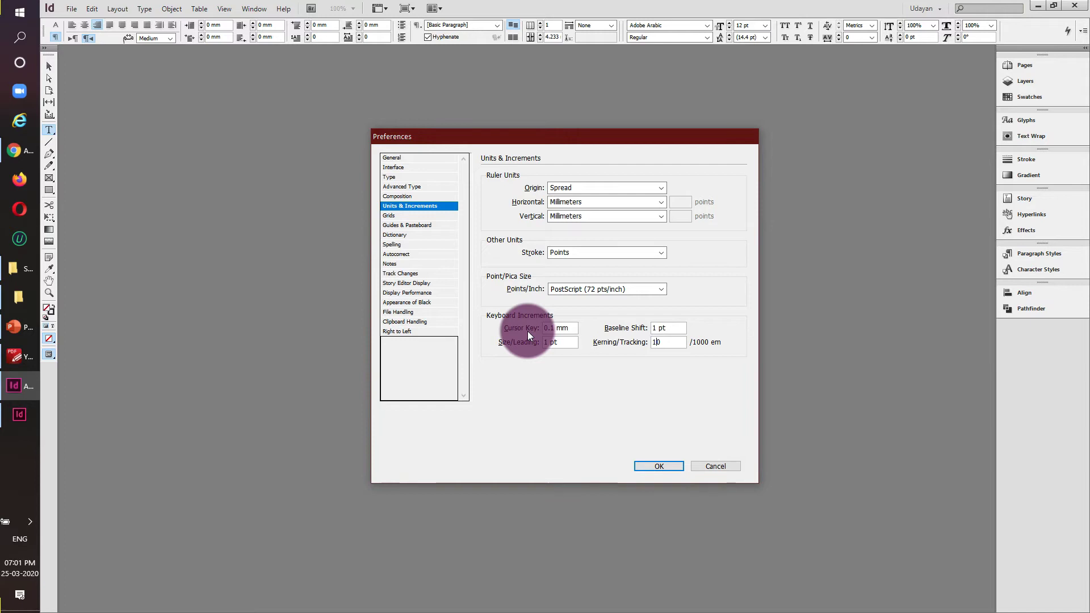
In the Grids preferences, set the baseline grid to Light Gray, relative to Top Margin, with a 50% view threshold
click(390, 217)
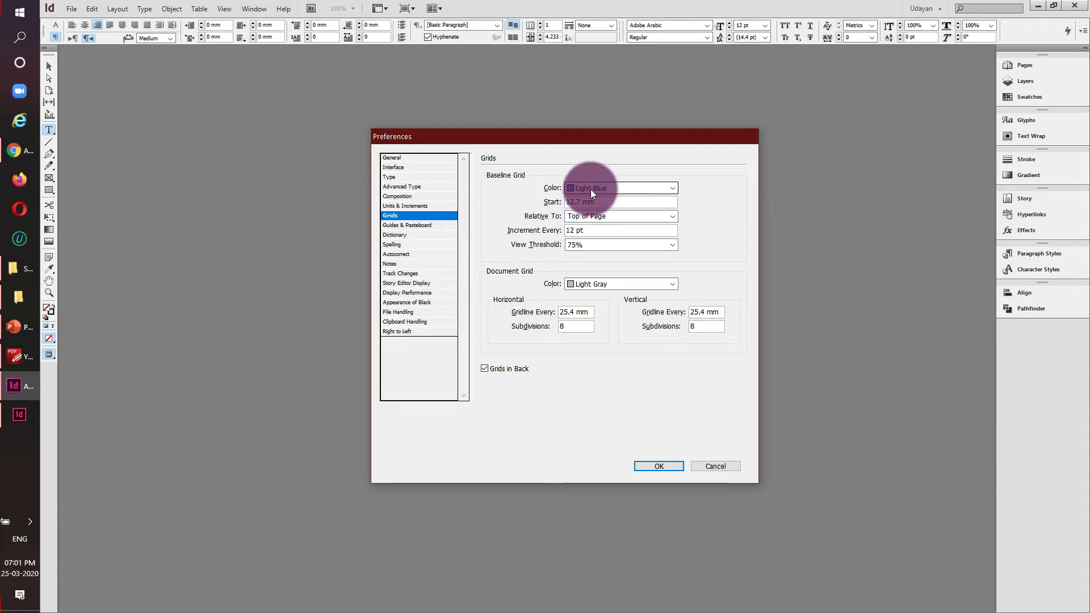
click(607, 186)
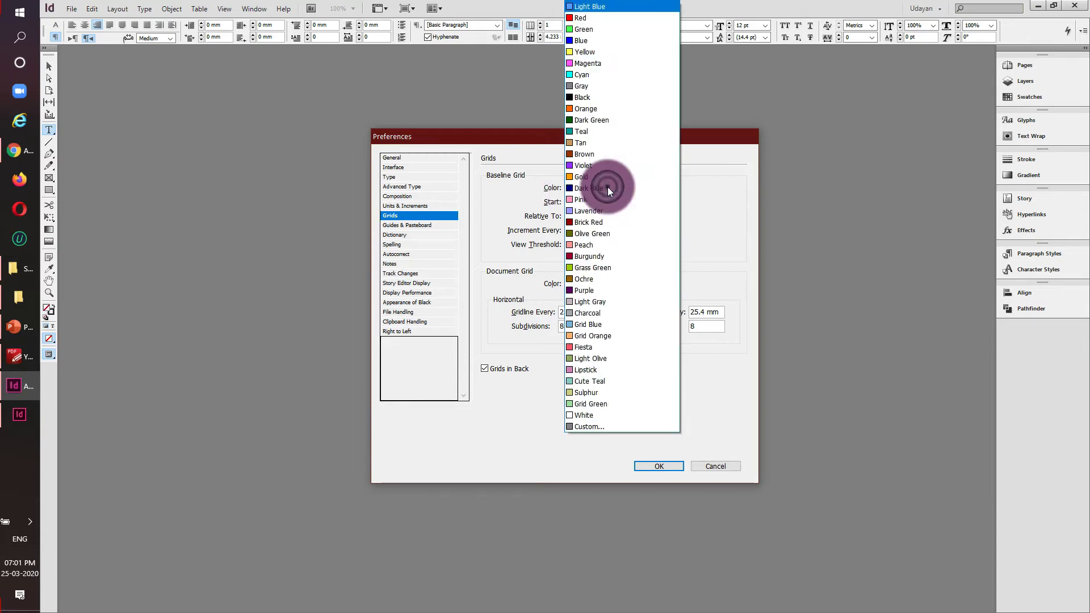
click(592, 302)
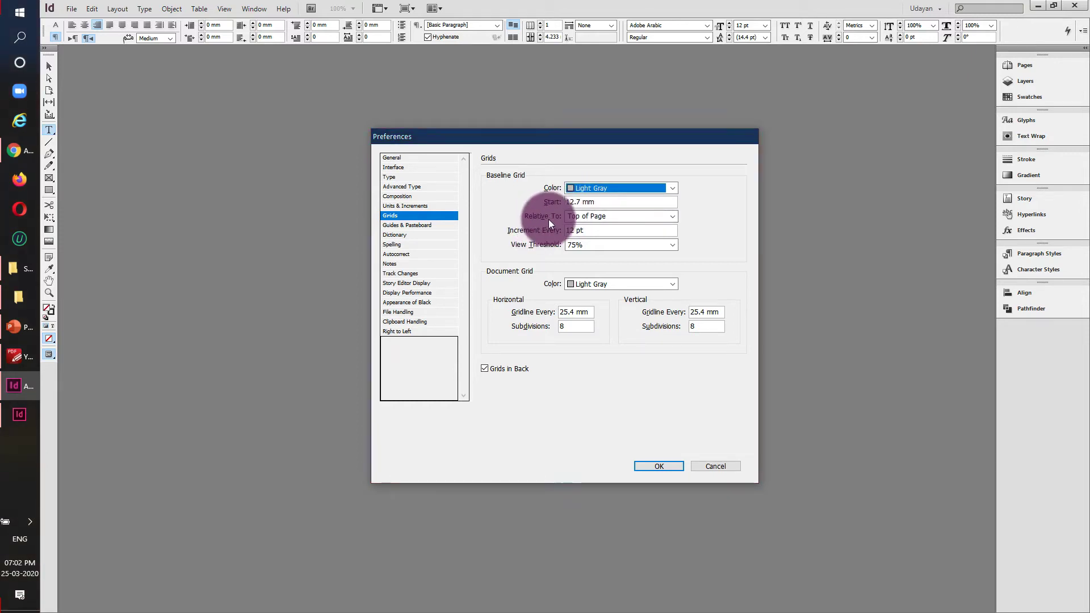
click(605, 218)
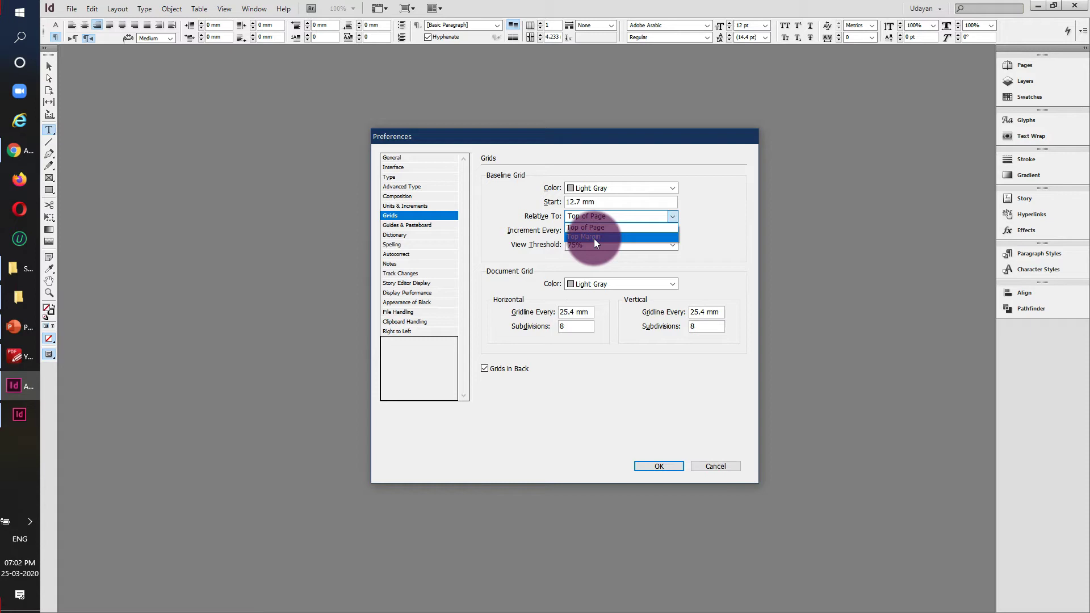
click(594, 239)
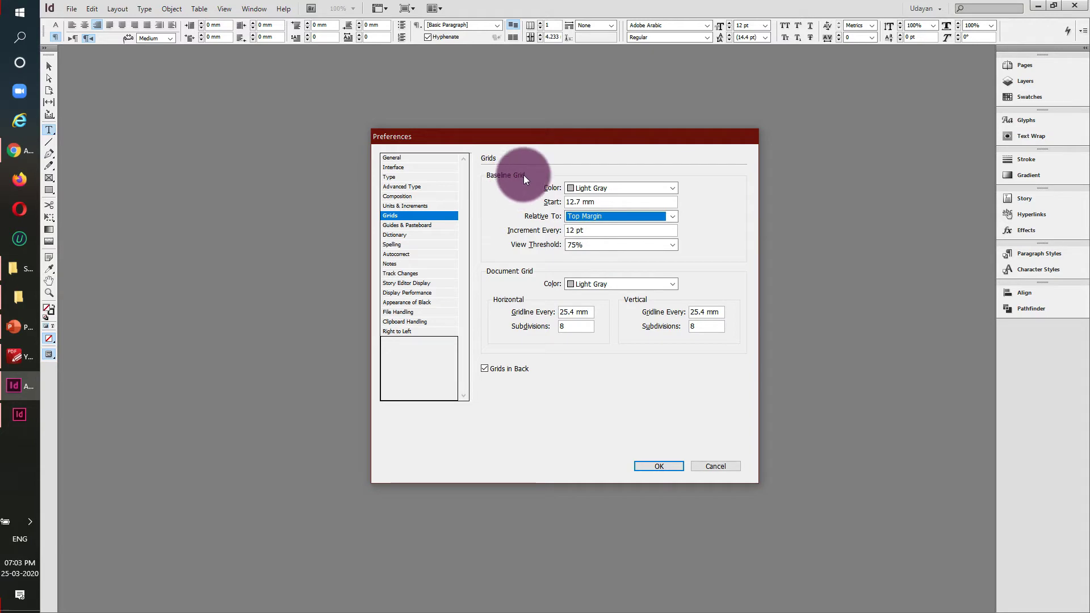
click(606, 244)
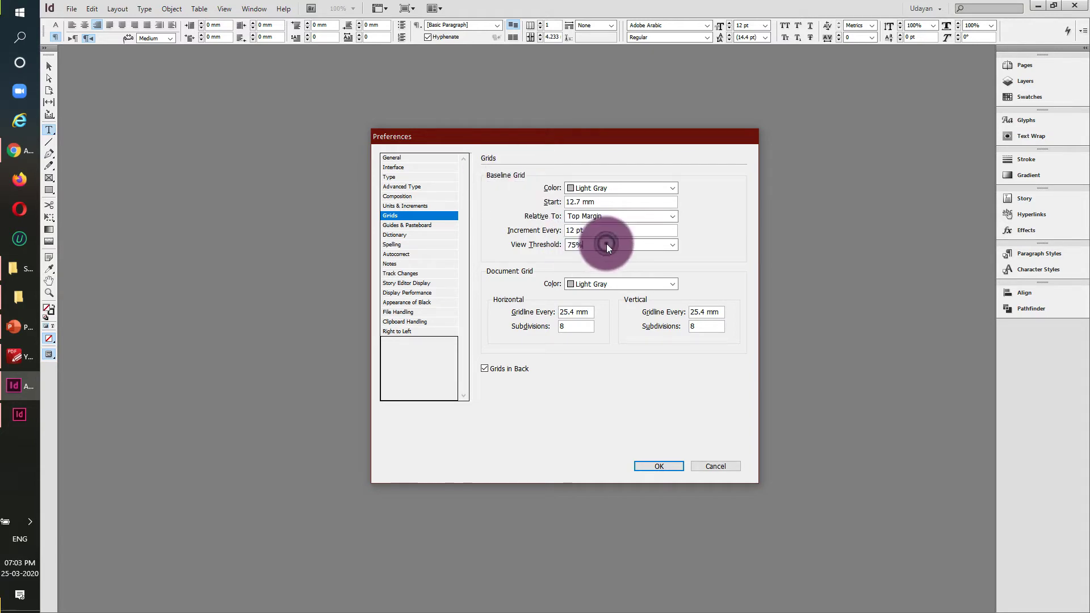
click(671, 246)
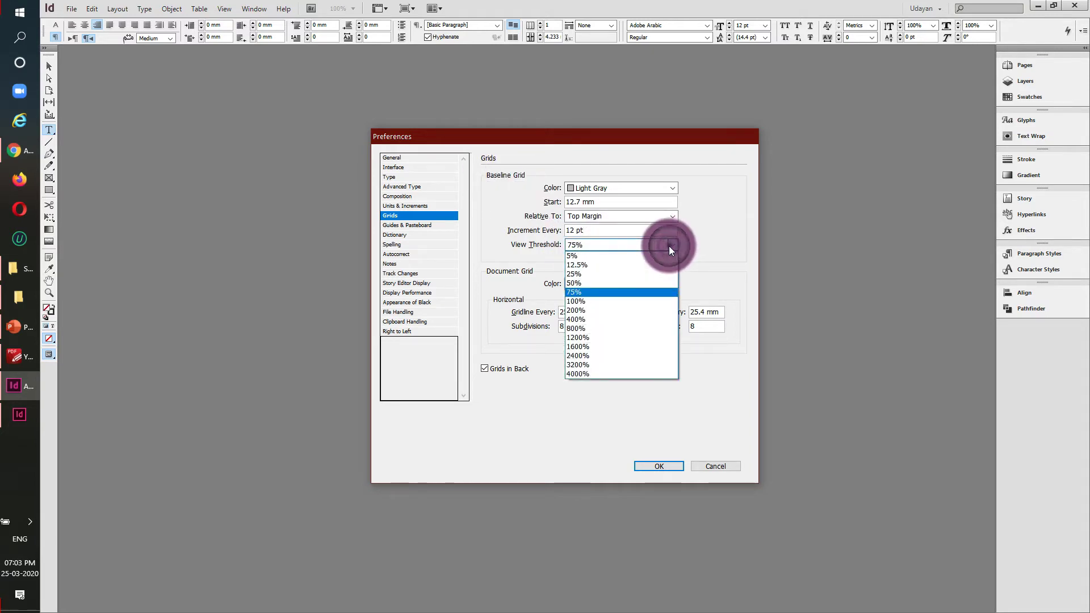
click(587, 290)
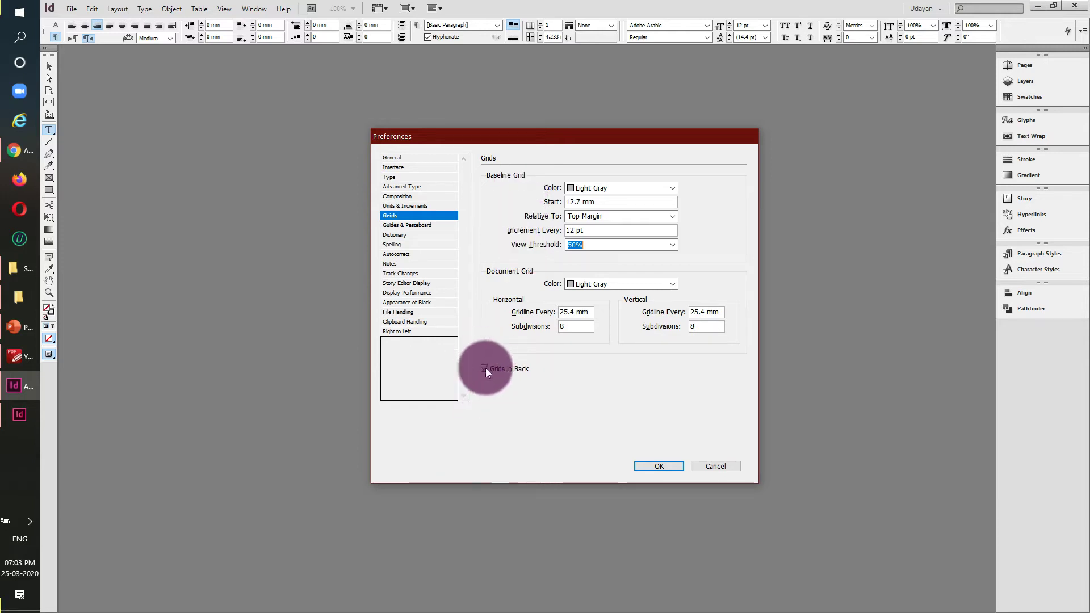
Set the language in the Dictionary preferences to English: UK and look at where a user dictionary can be added
click(402, 226)
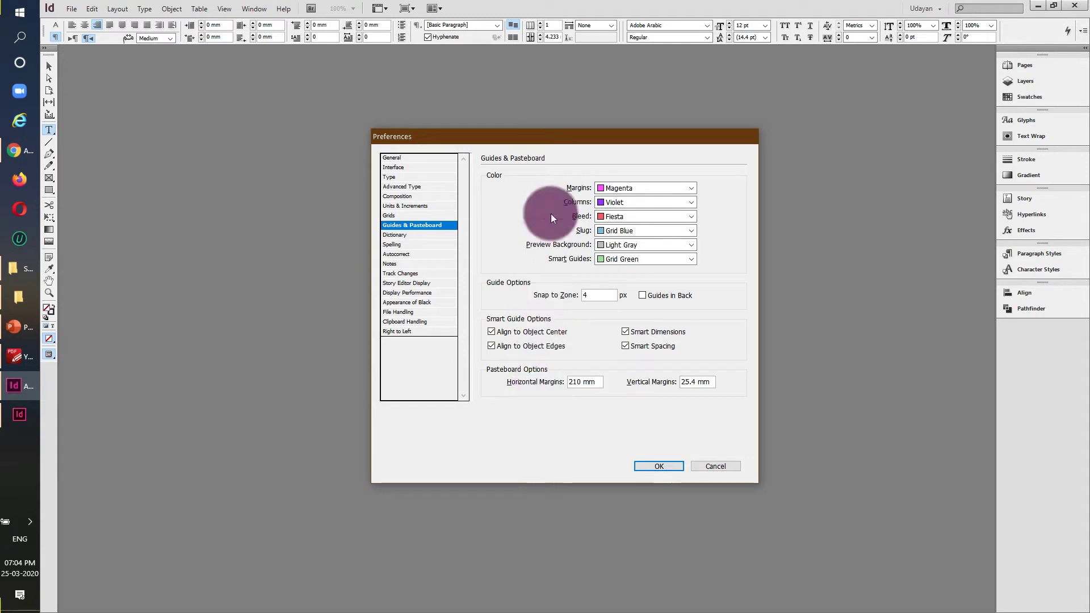
click(402, 237)
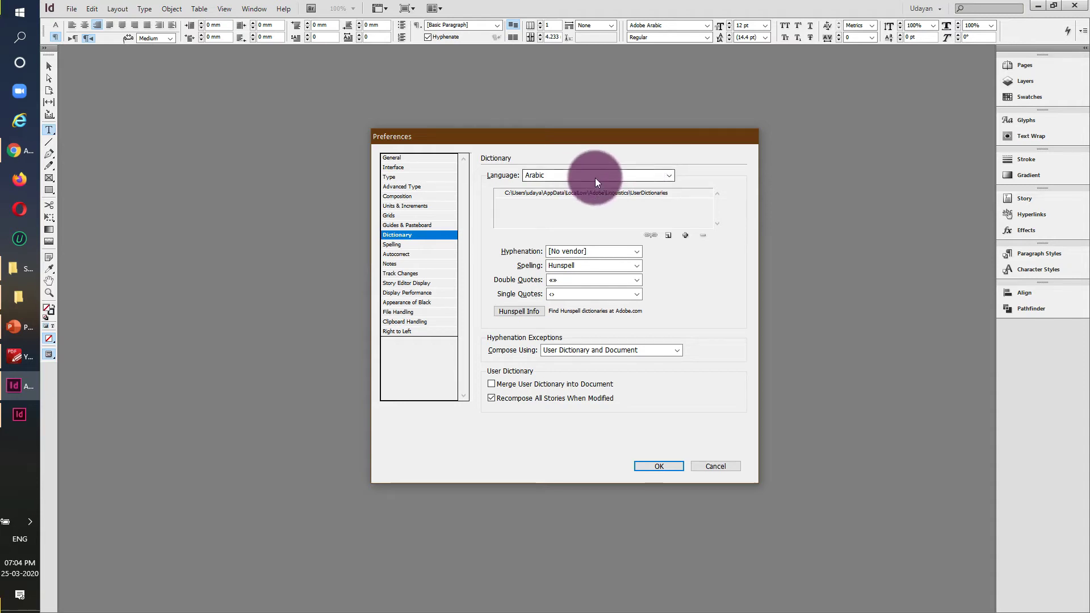
click(666, 175)
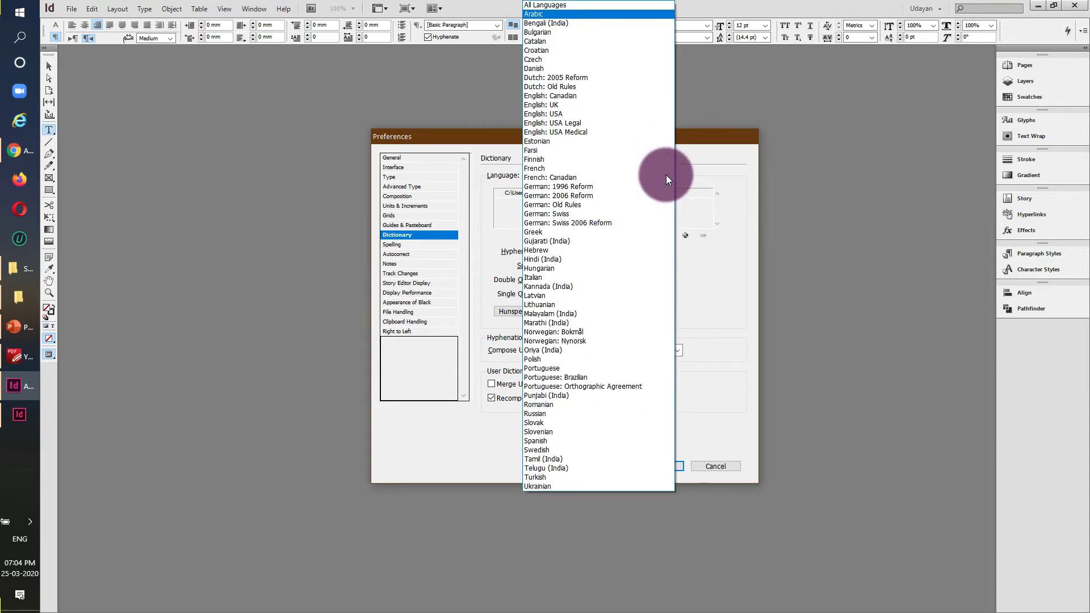
click(576, 106)
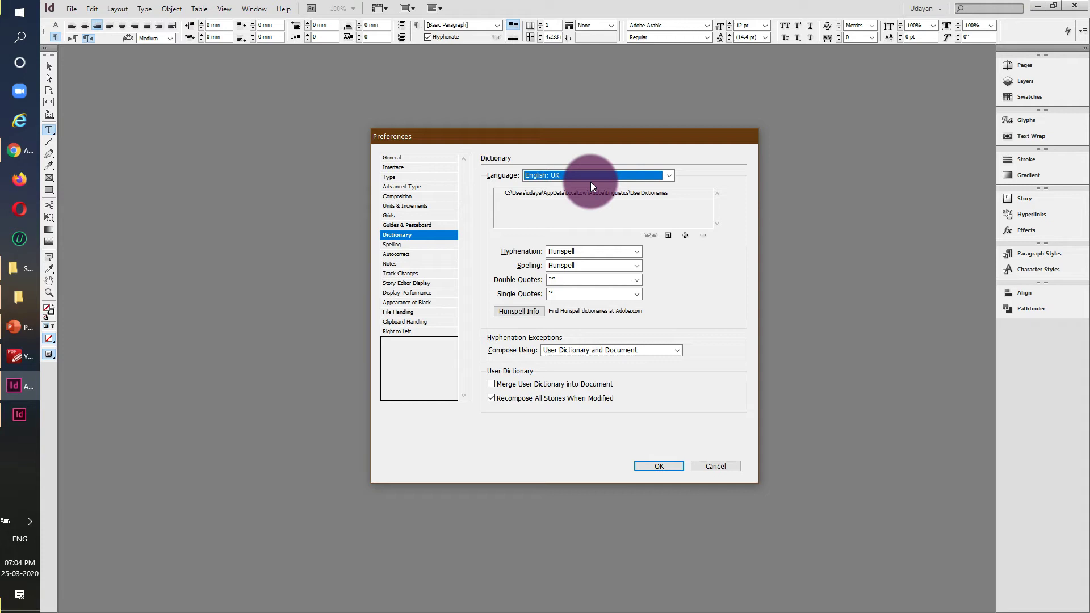
click(686, 236)
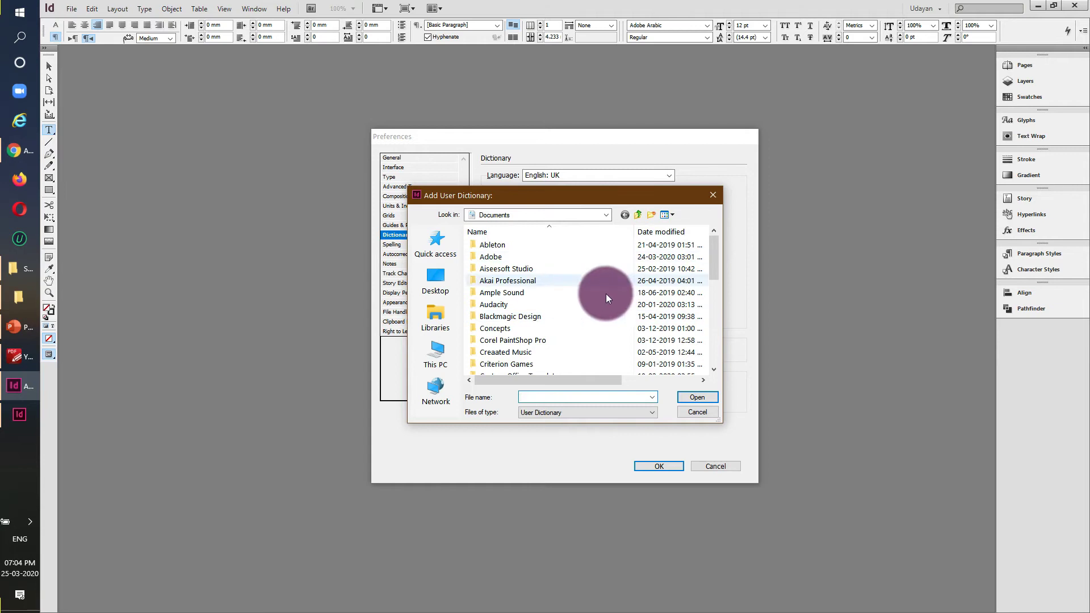
click(714, 195)
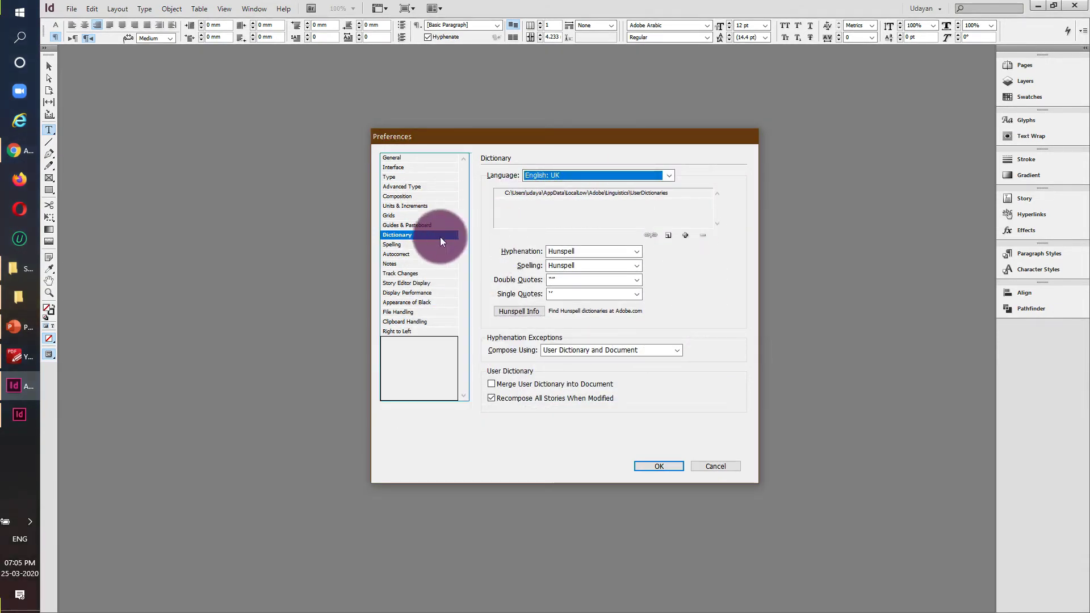
In the Spelling preferences, enable dynamic spelling with Light Blue underlines for uncapitalized words and Blue for uncapitalized sentences
click(402, 246)
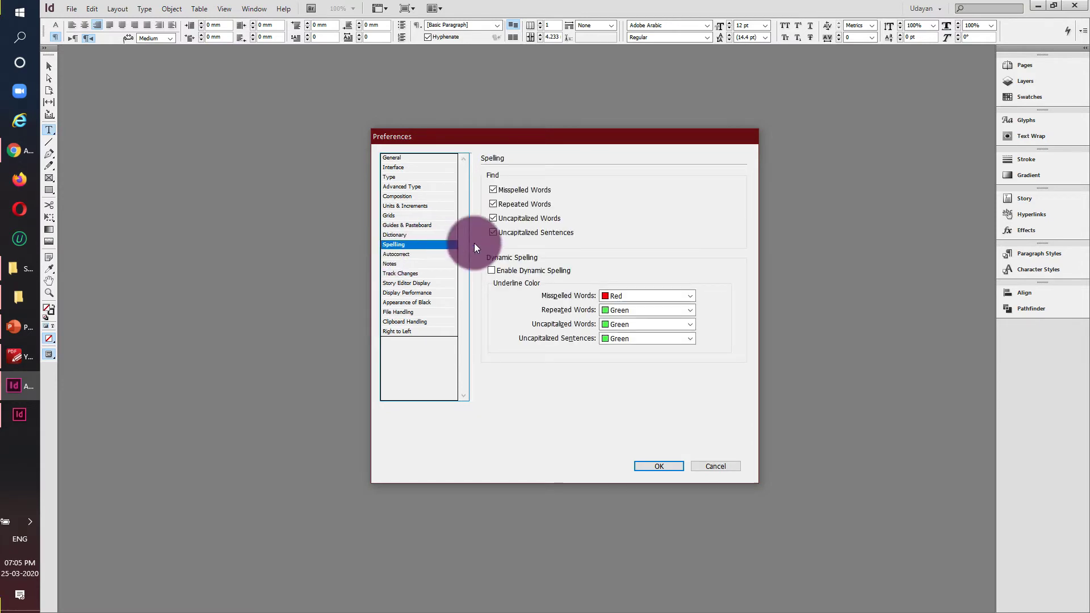
click(491, 271)
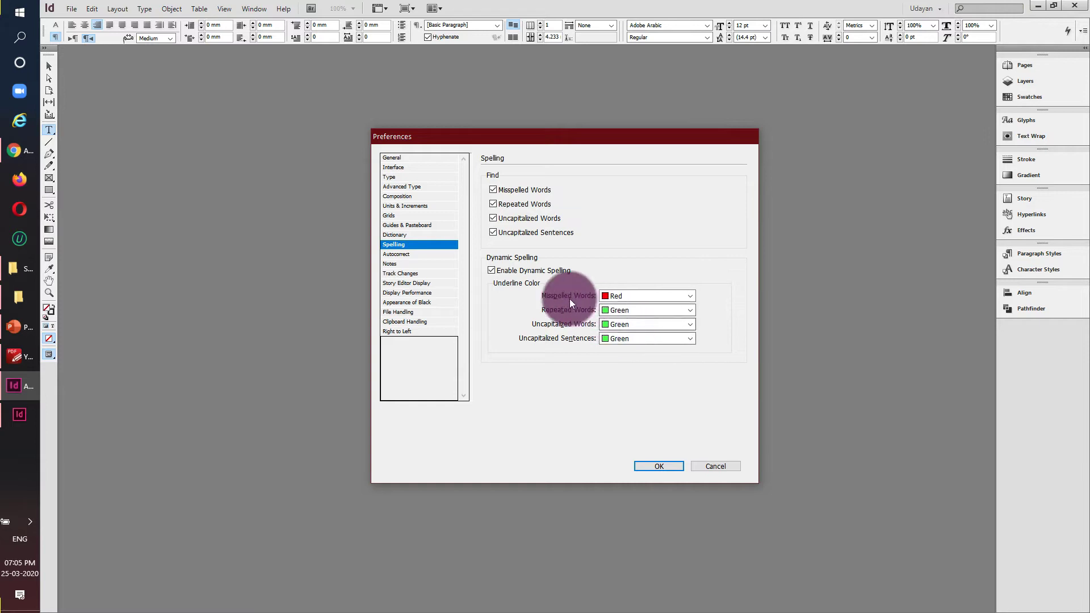
click(632, 327)
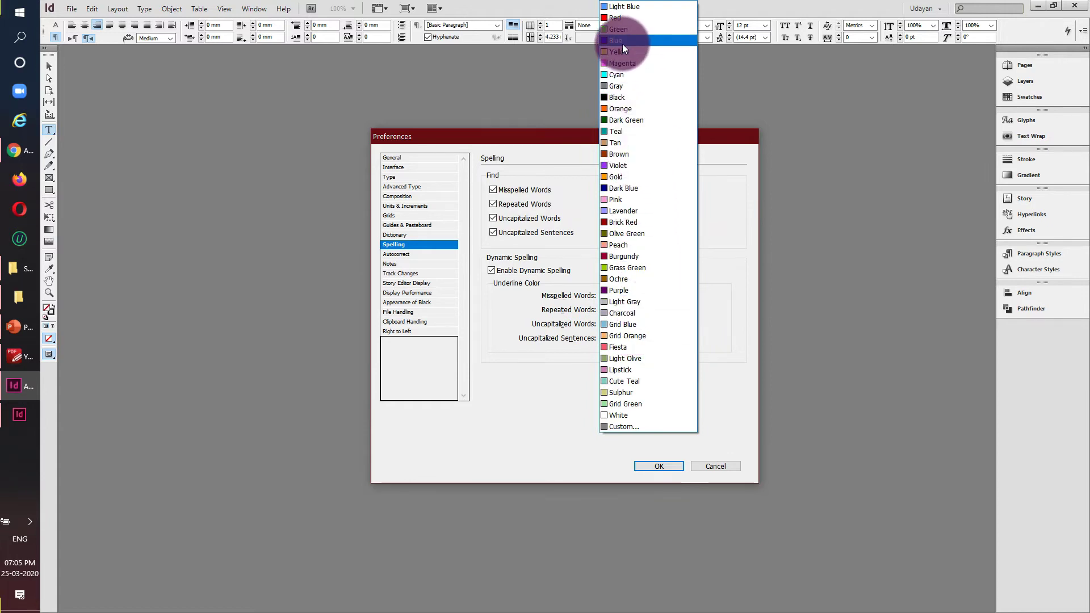
click(633, 6)
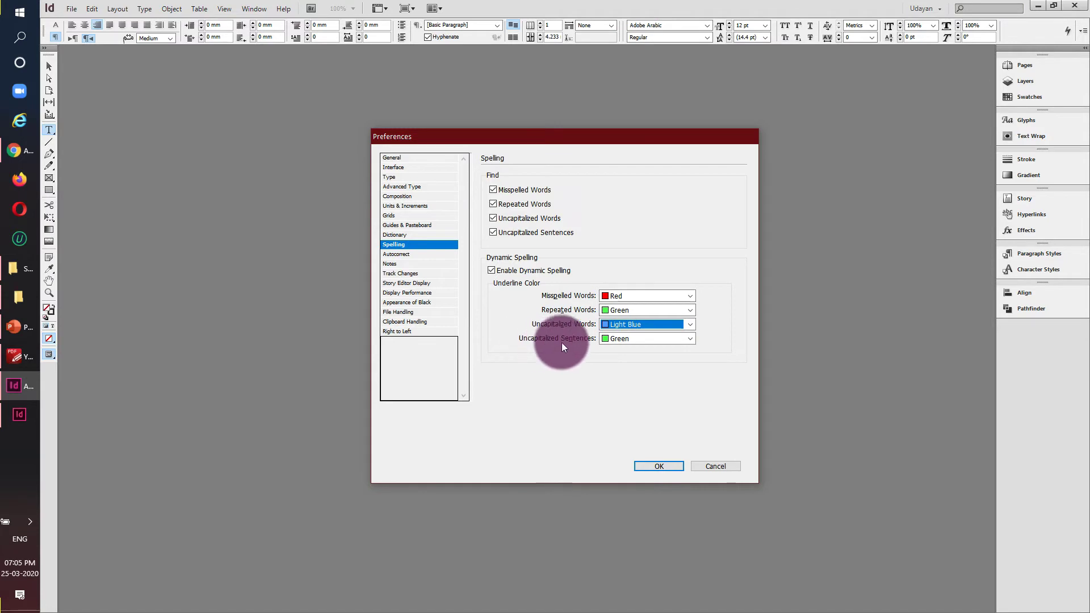
click(631, 340)
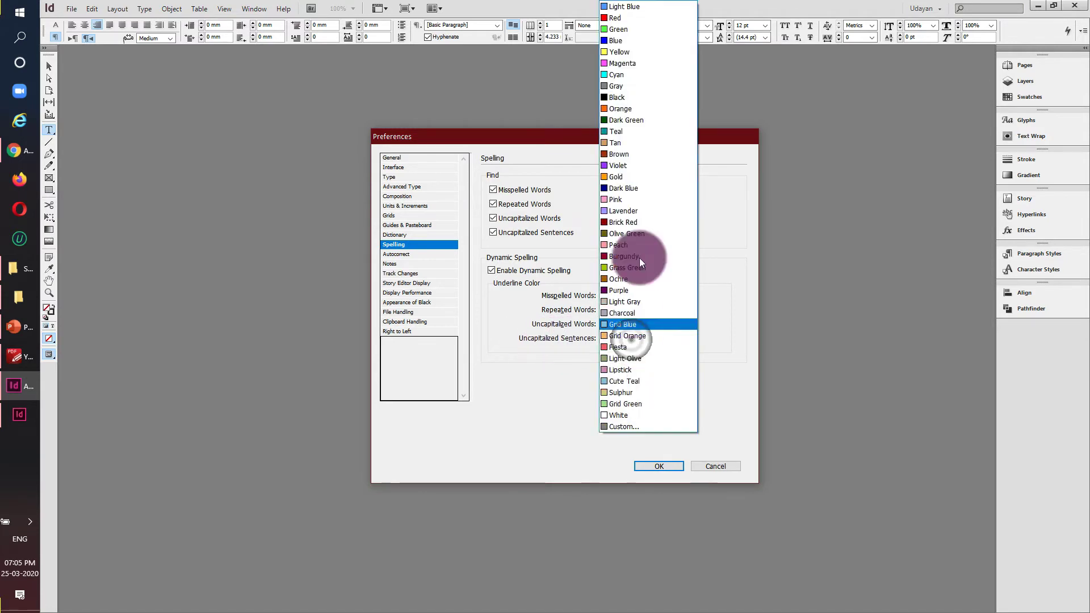
click(613, 39)
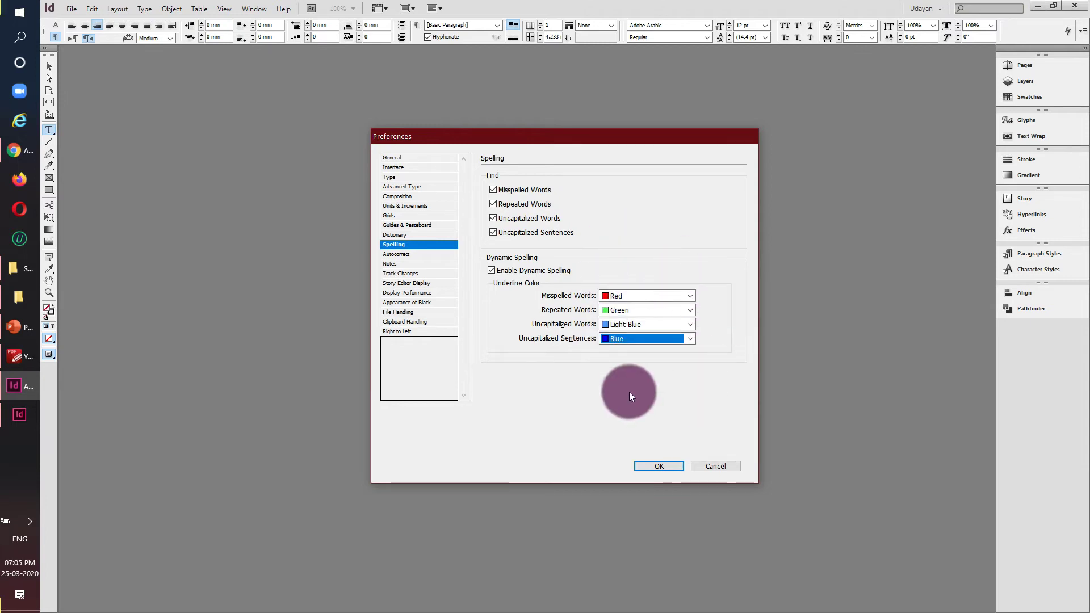
In the Autocorrect preferences, enable autocorrect including capitalization errors and set its language to English: UK
click(405, 254)
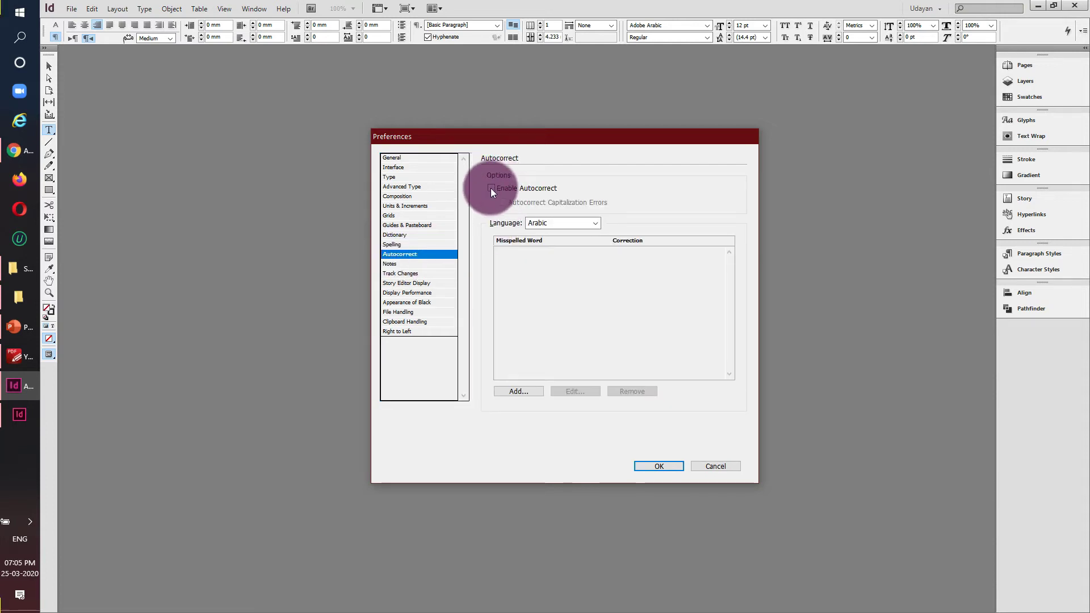
click(491, 189)
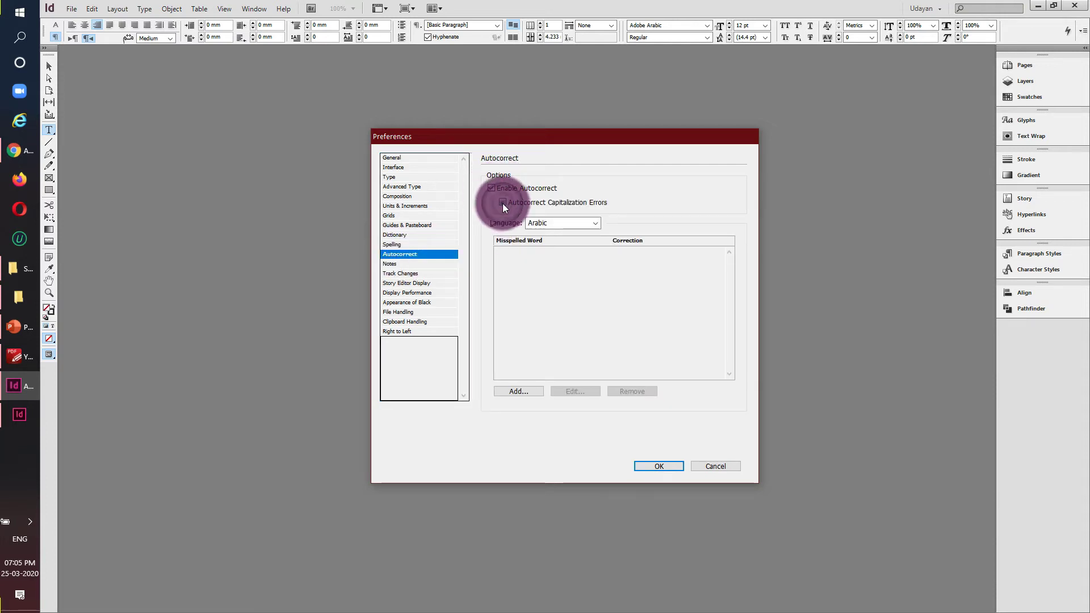
click(503, 203)
click(592, 224)
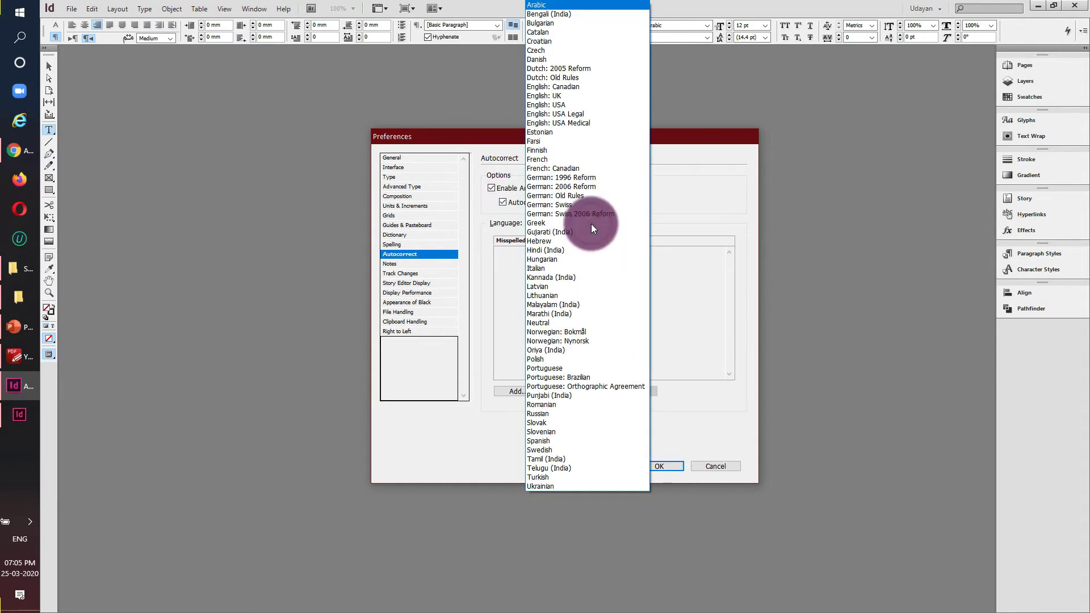
click(577, 97)
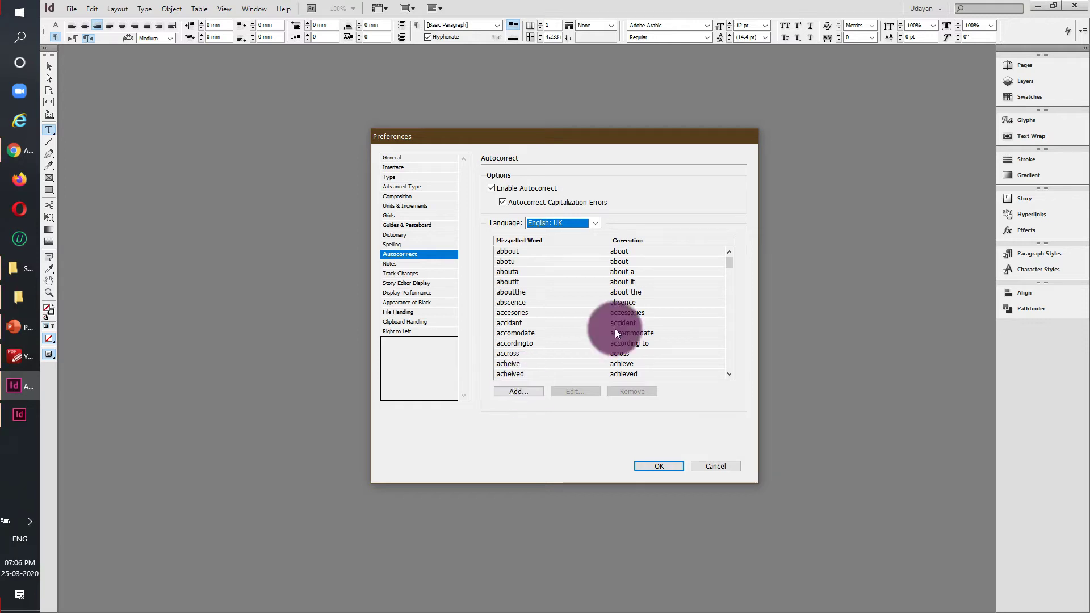
Add the misspelled word "nizwa" with the correction "Nizwa" to the autocorrect list
click(518, 392)
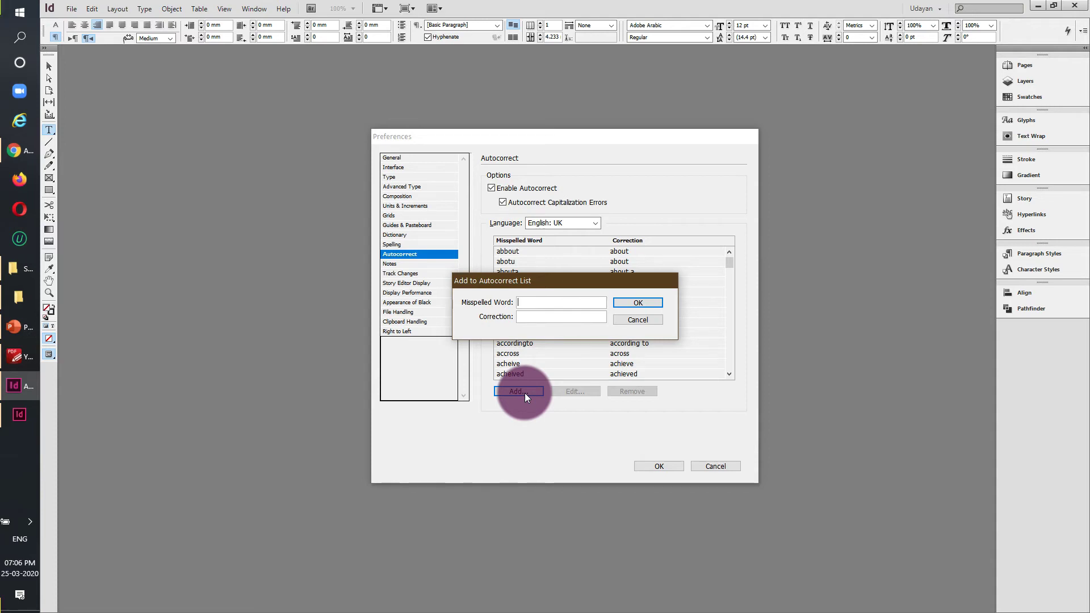
text(nizwa)
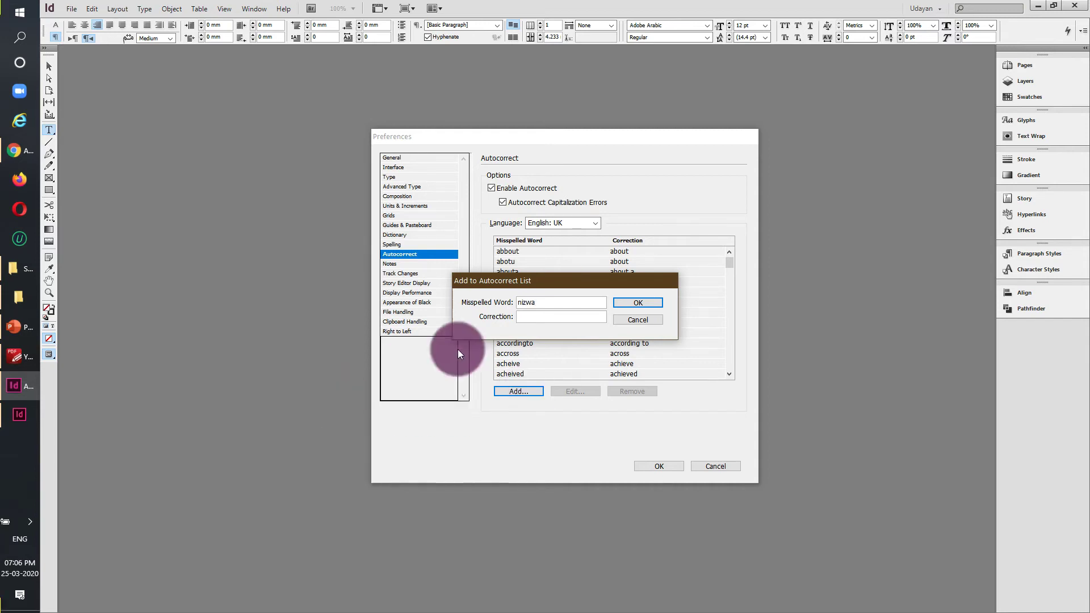
click(537, 318)
text(Nizwa)
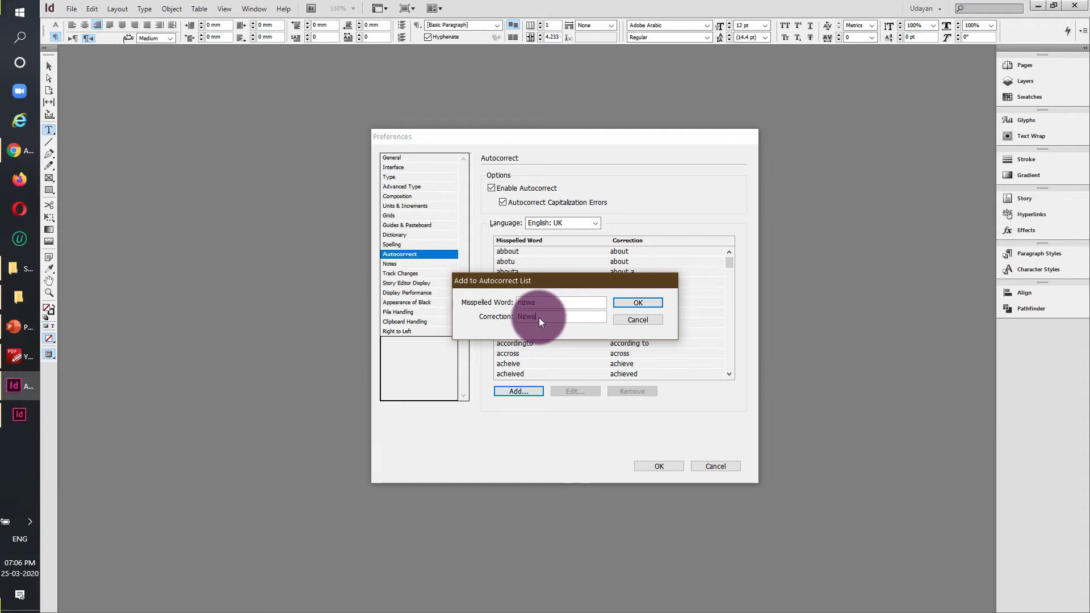
click(648, 304)
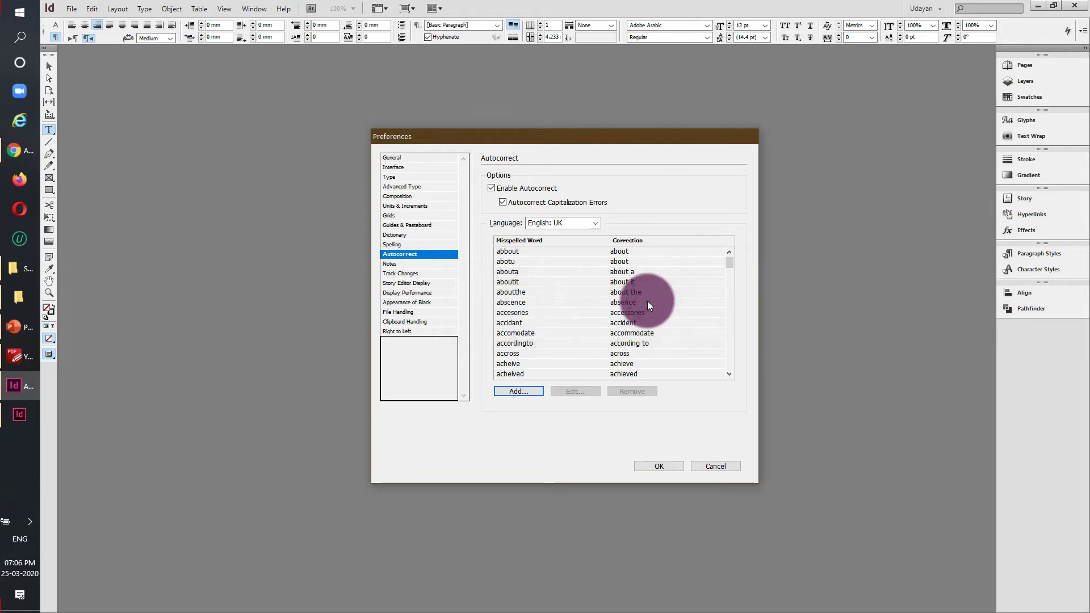
Add the misspelled word "firq" with the correction "Firq" to the autocorrect list
click(516, 390)
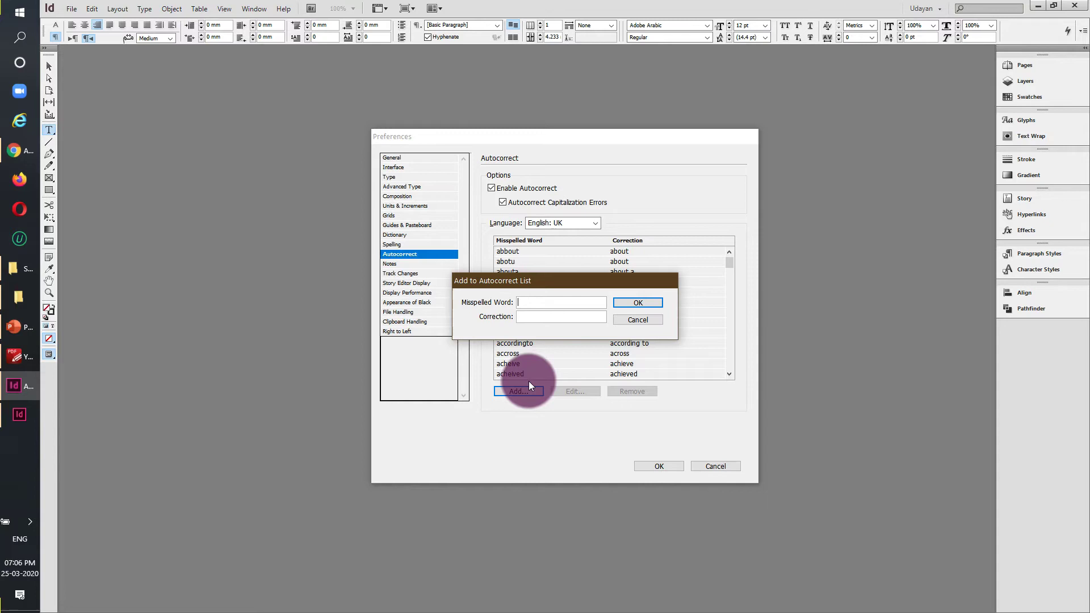
text(firq)
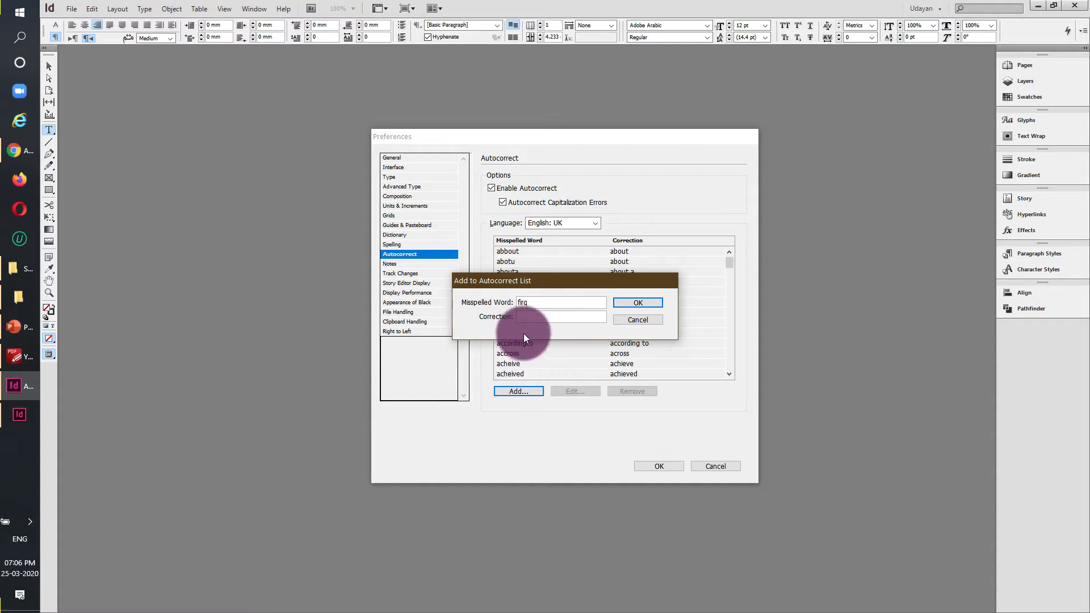
click(539, 320)
text(Firq)
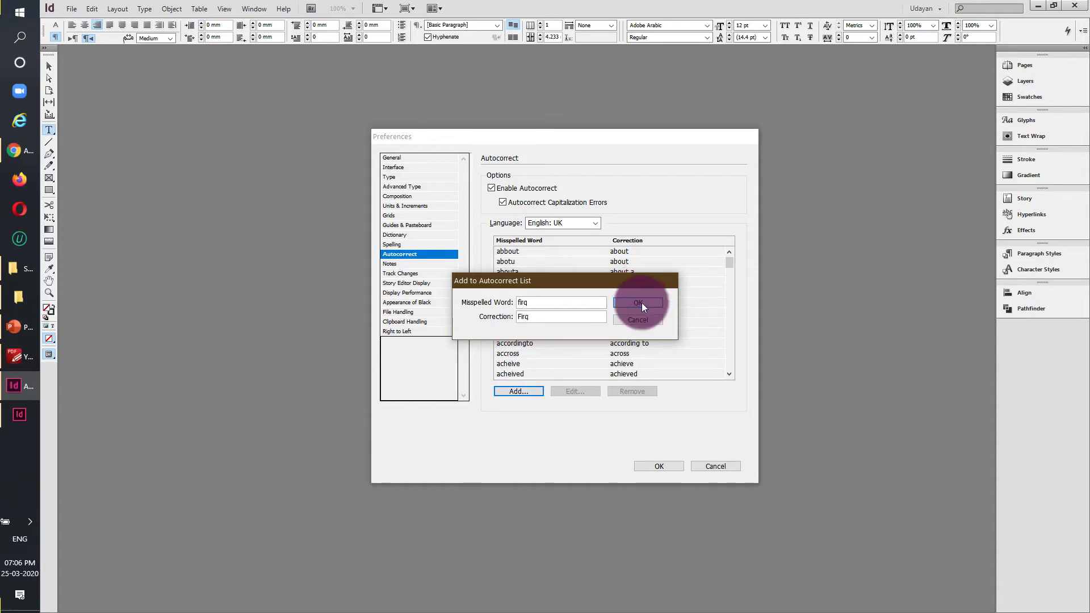
click(642, 302)
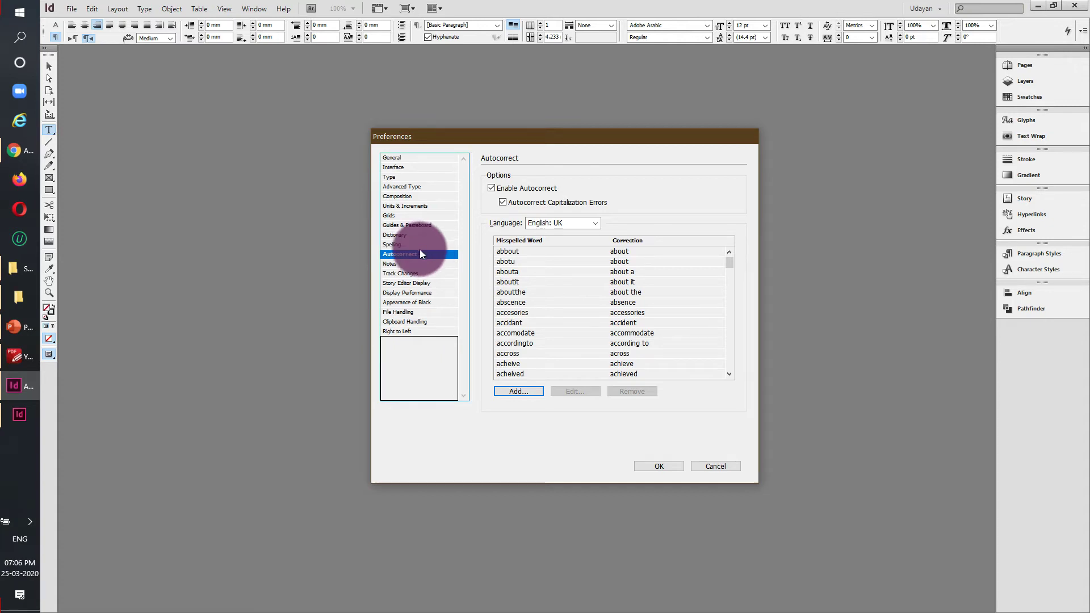
In the Display Performance preferences, set both the default view and the adjusted view settings to High Quality
click(418, 292)
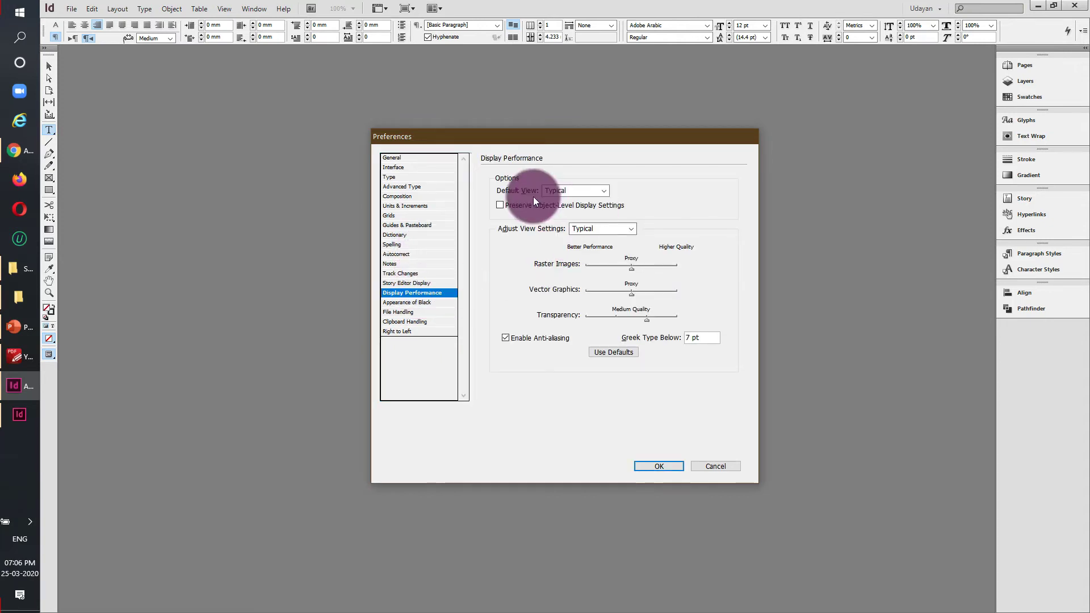
click(601, 192)
click(589, 223)
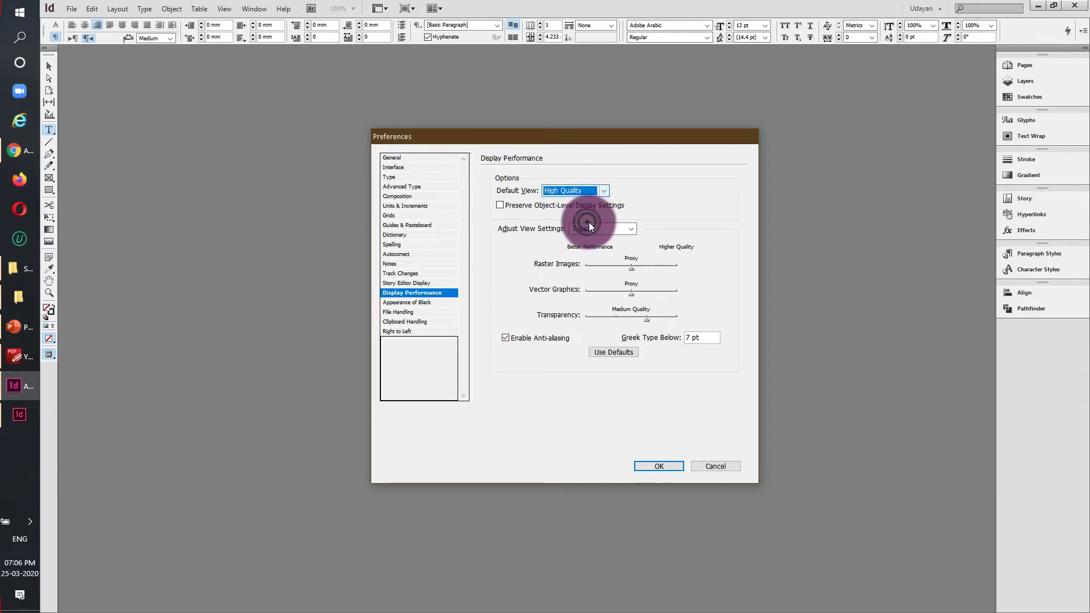
click(625, 228)
click(613, 260)
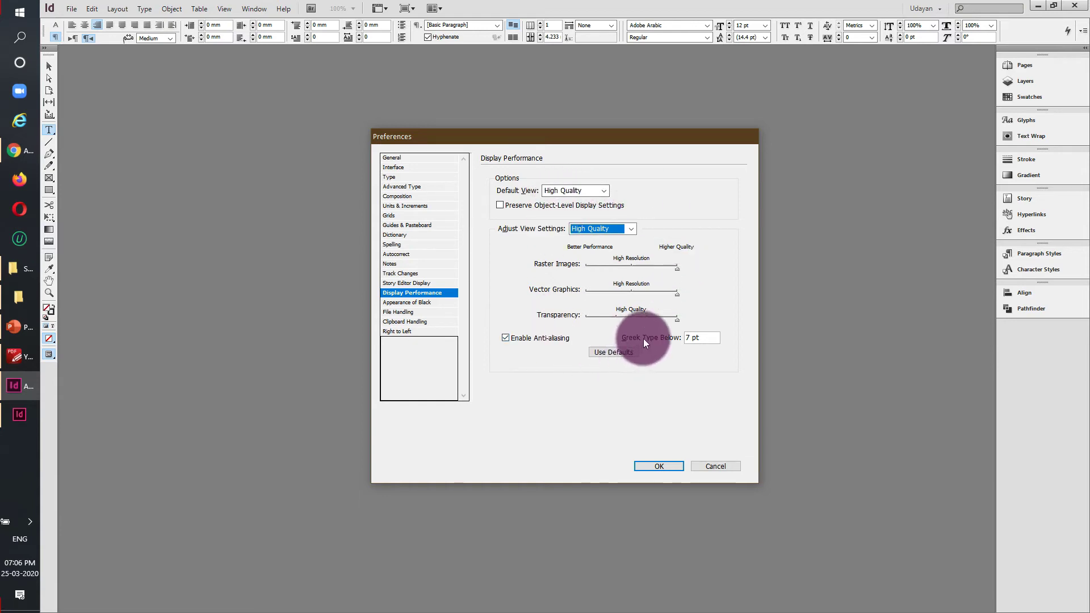
Set the Greek Type Below threshold to 1 pt and apply the preferences
click(688, 339)
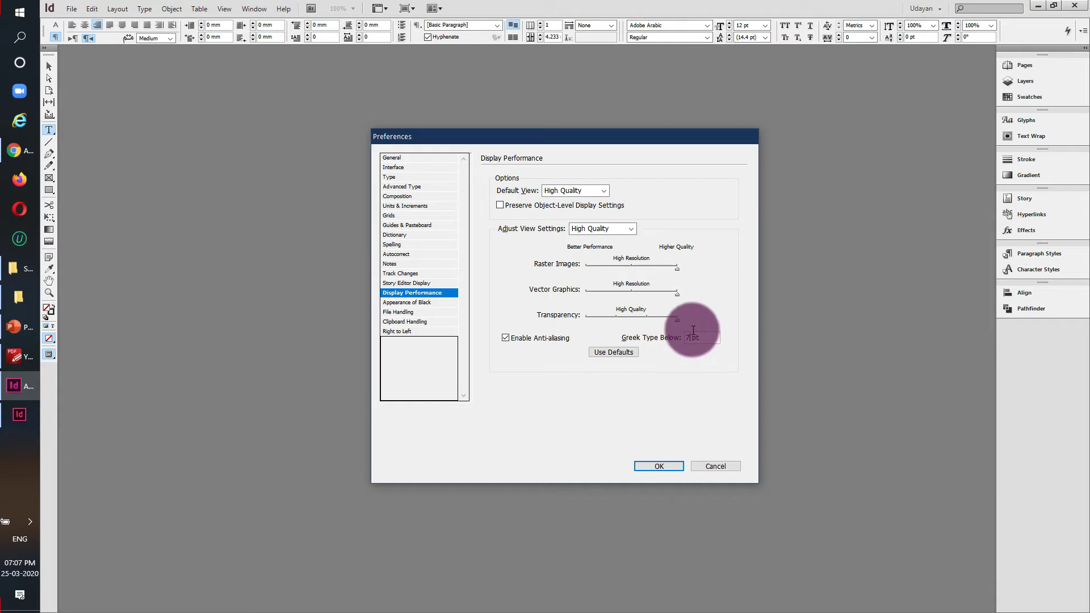
double_click(688, 337)
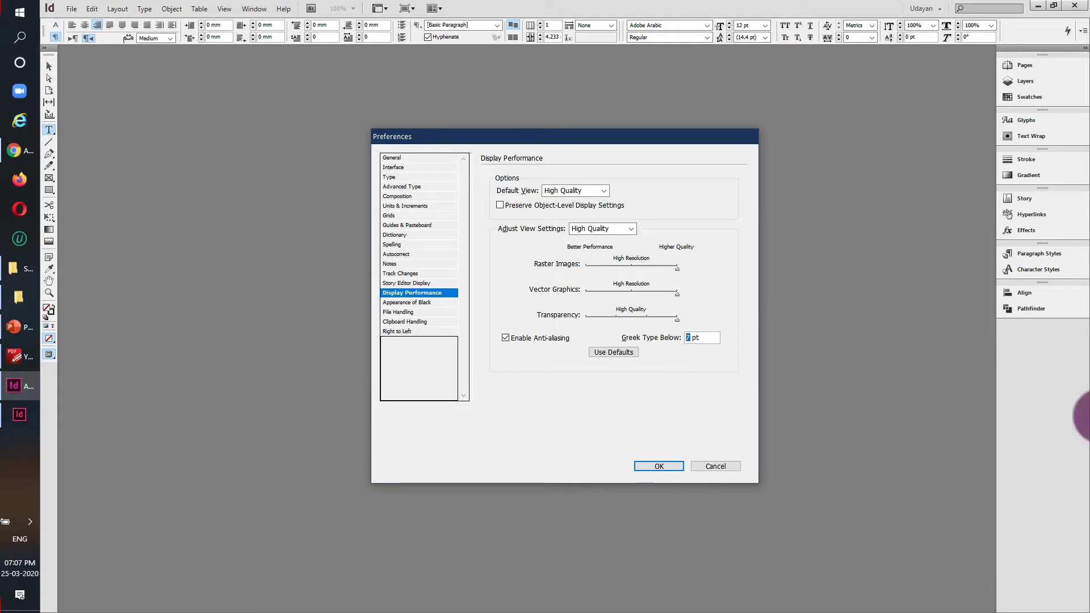
text(1)
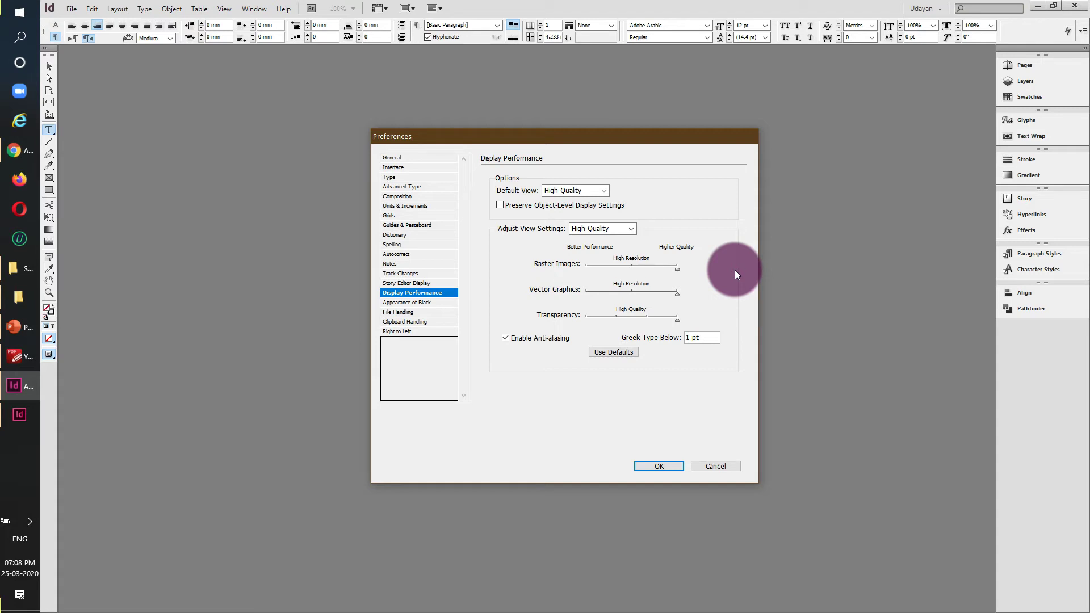
click(658, 466)
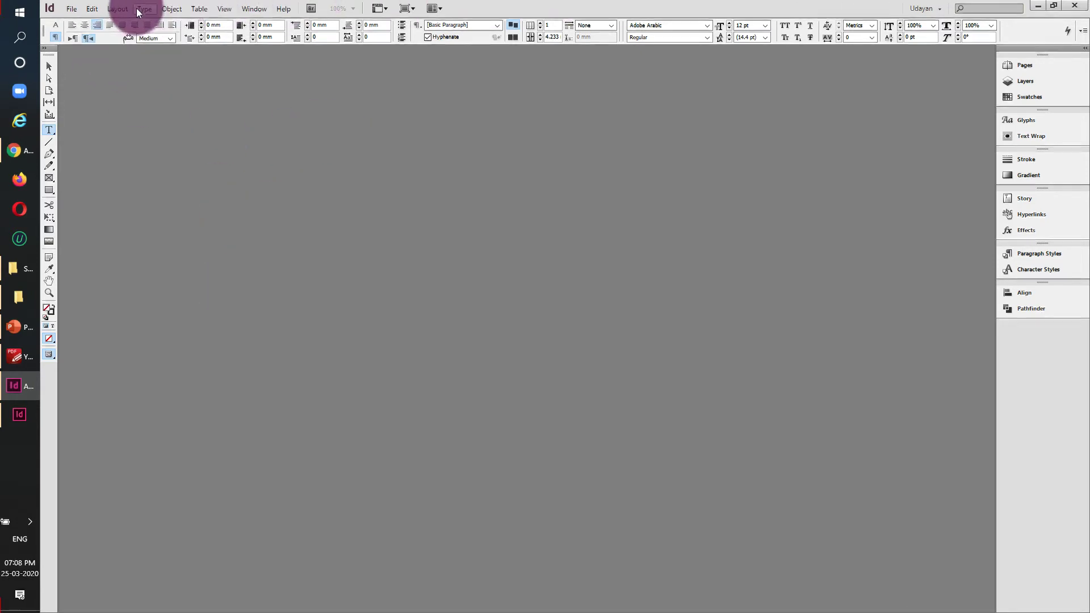
Reopen the preferences and review the General, Units & Increments, Grids, Dictionary, Spelling, Autocorrect and Display Performance settings
click(93, 13)
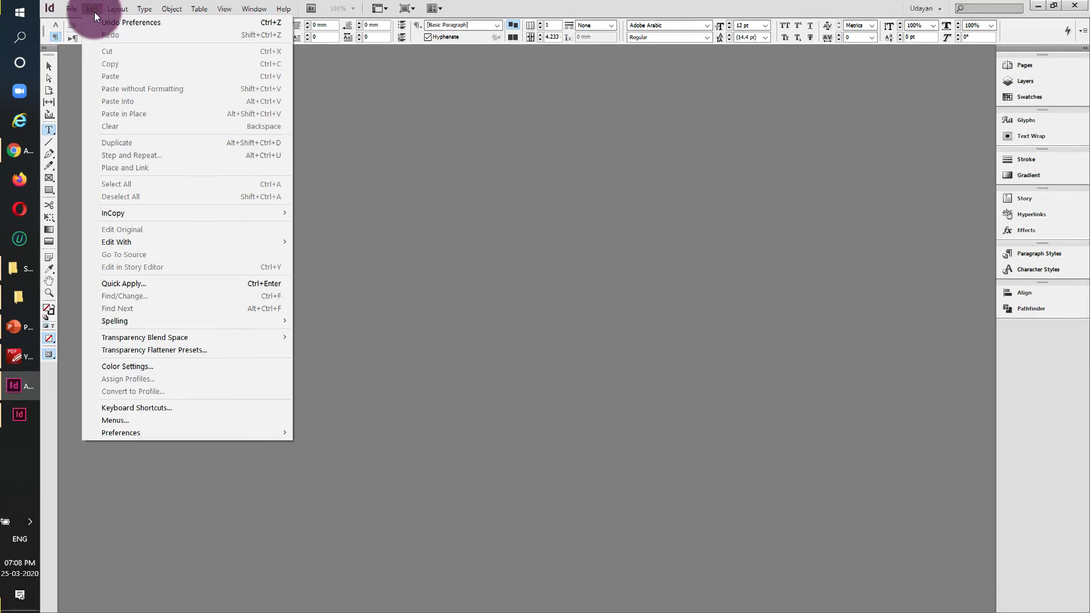
mouse_move(127, 437)
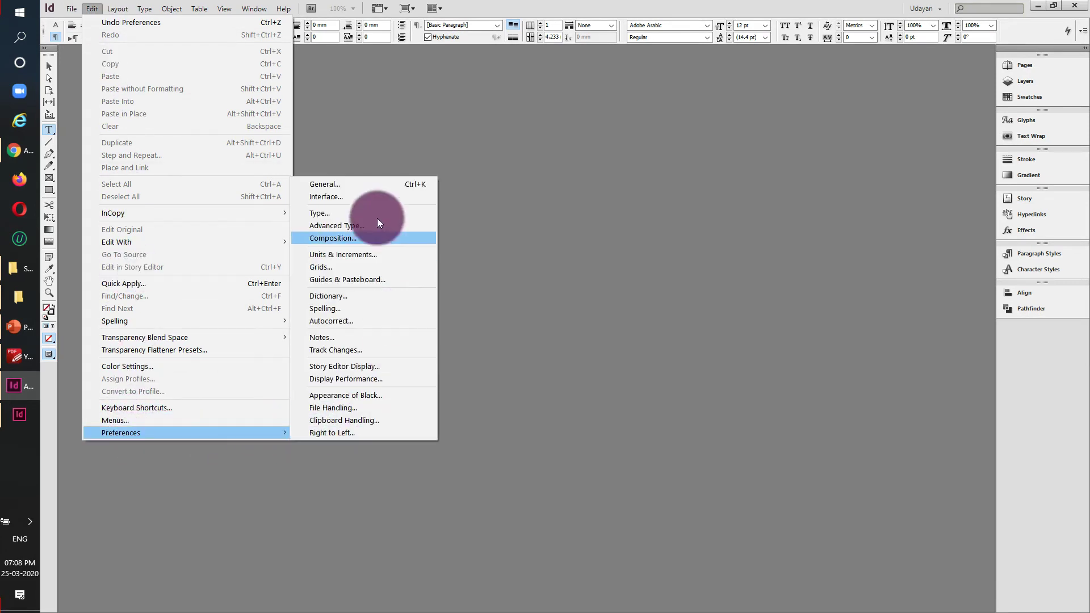
click(372, 185)
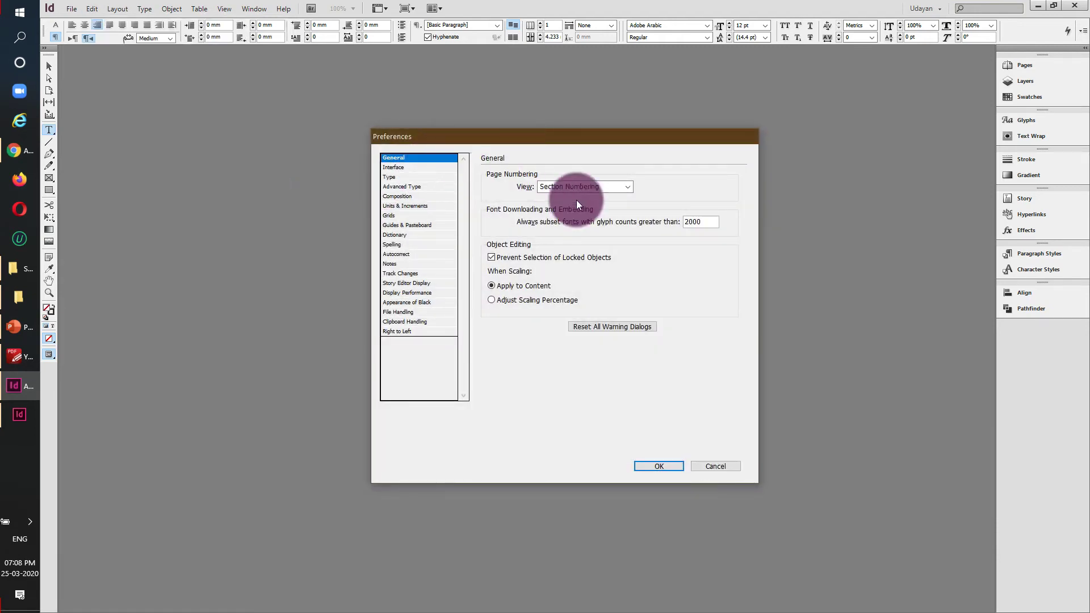
click(410, 206)
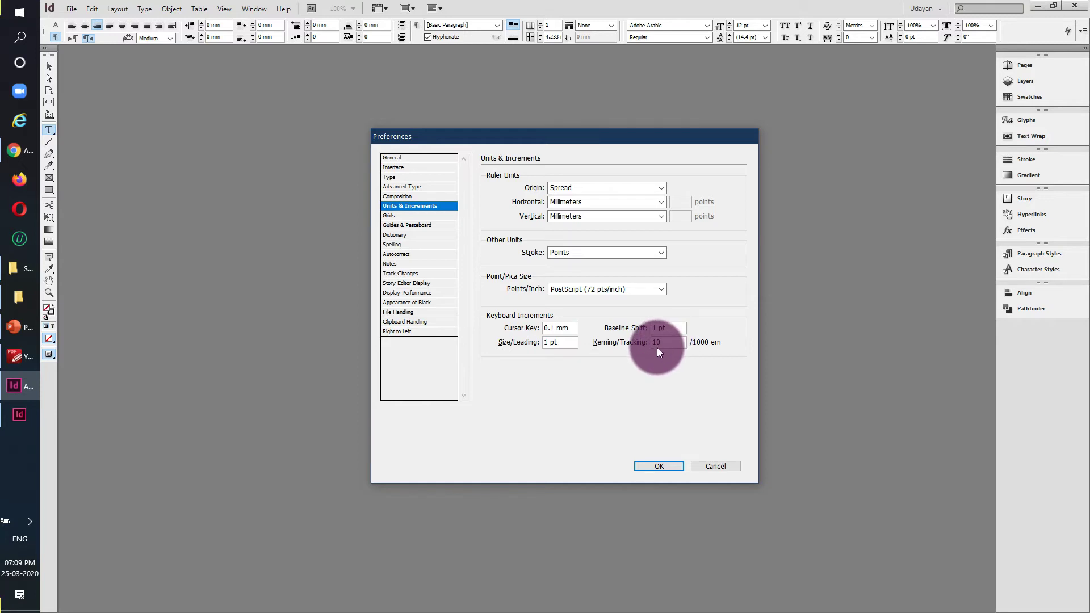
click(388, 217)
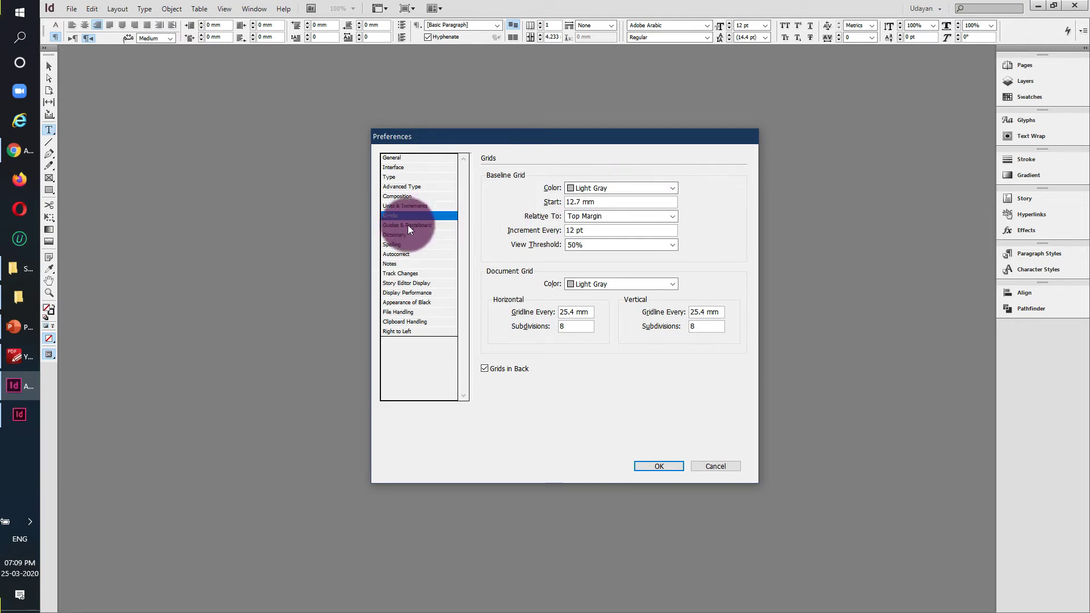
click(394, 234)
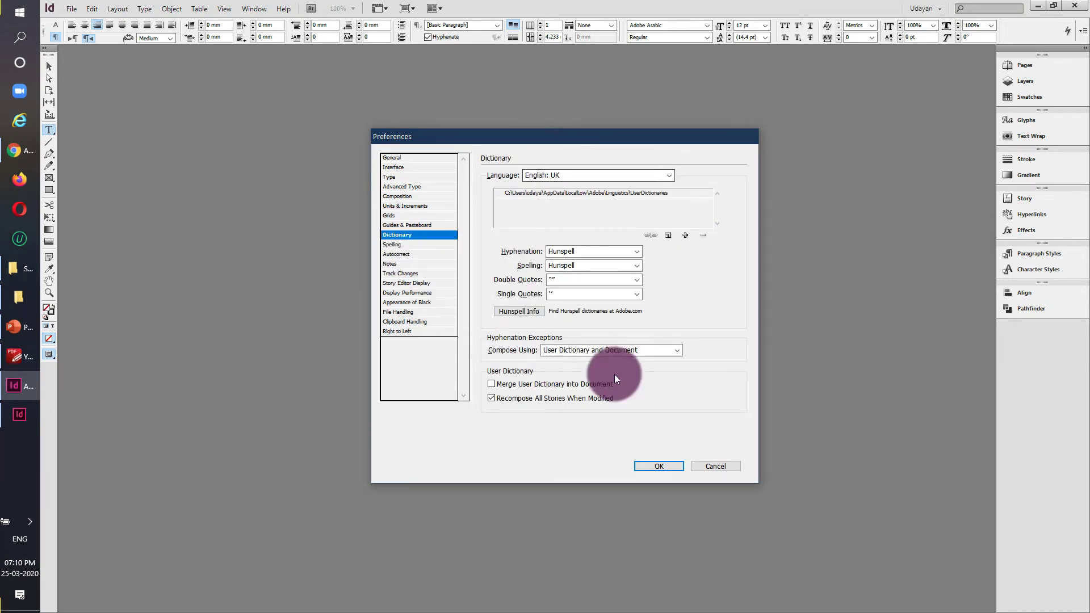
click(399, 245)
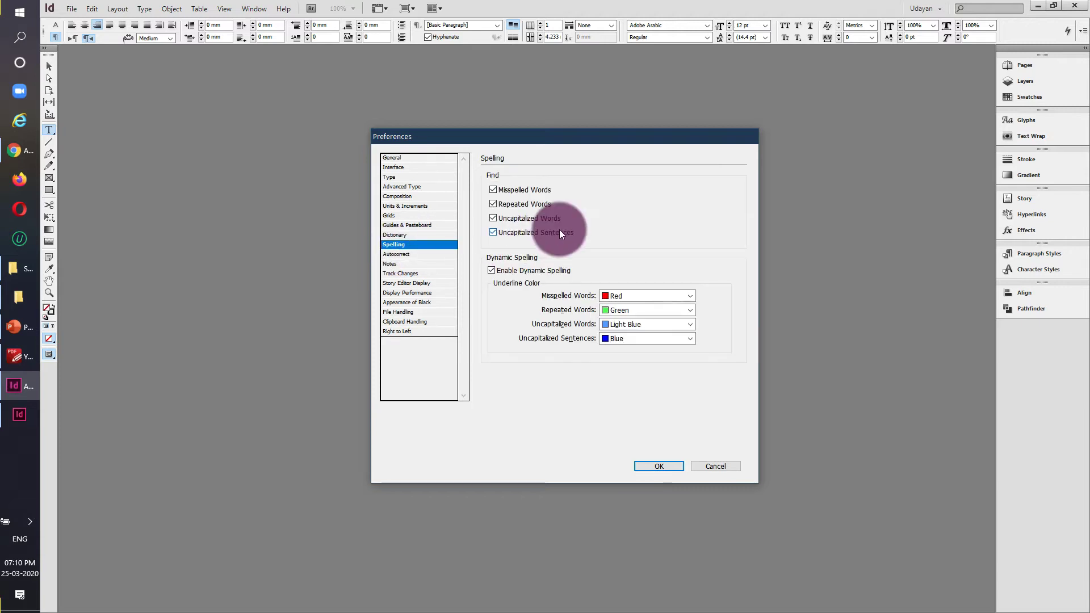
click(490, 271)
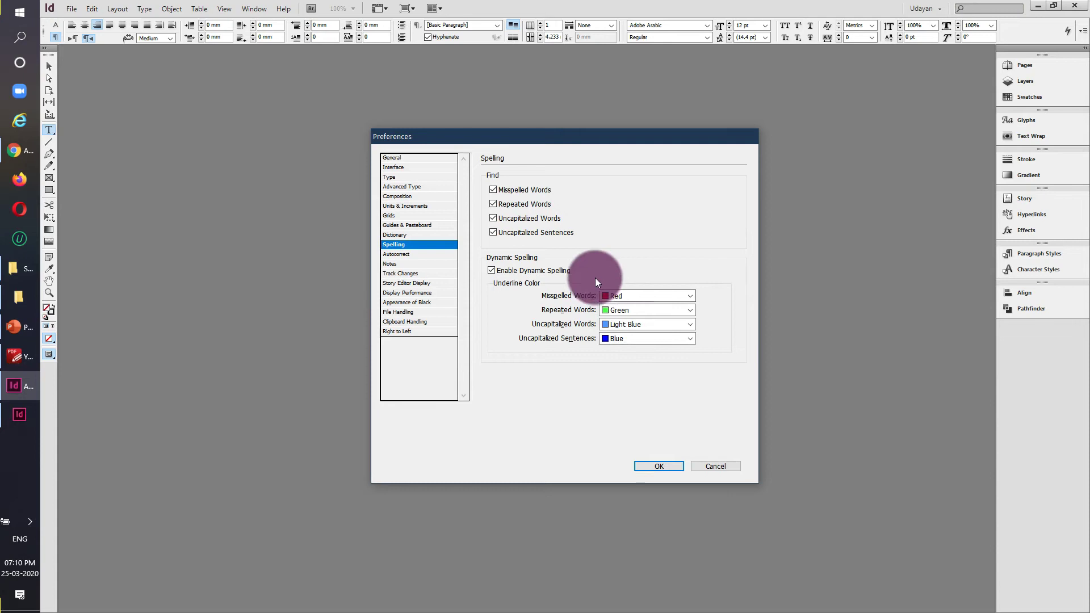
click(403, 256)
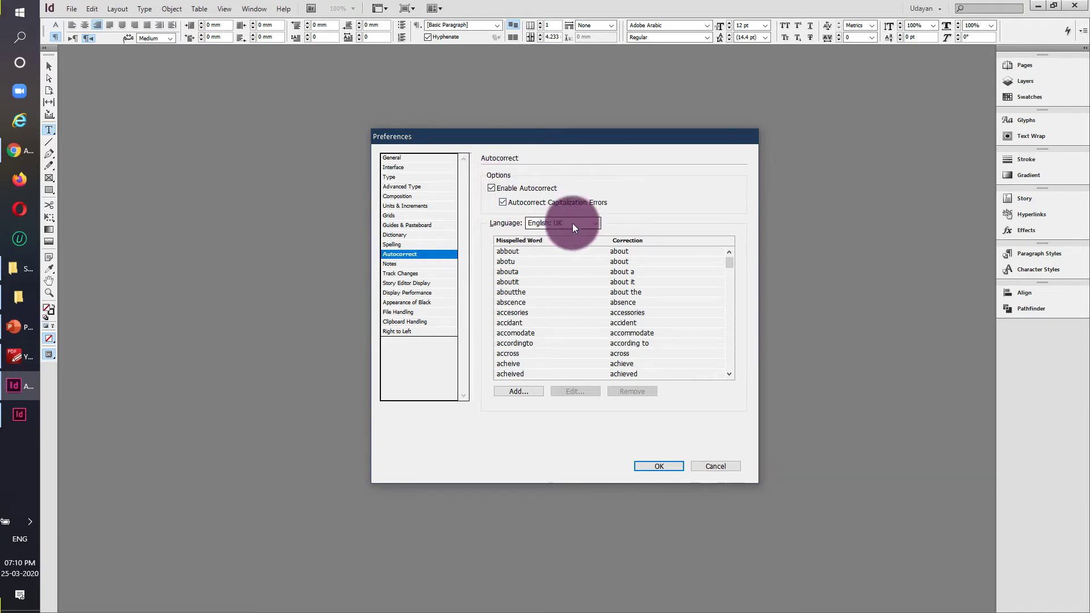
click(427, 293)
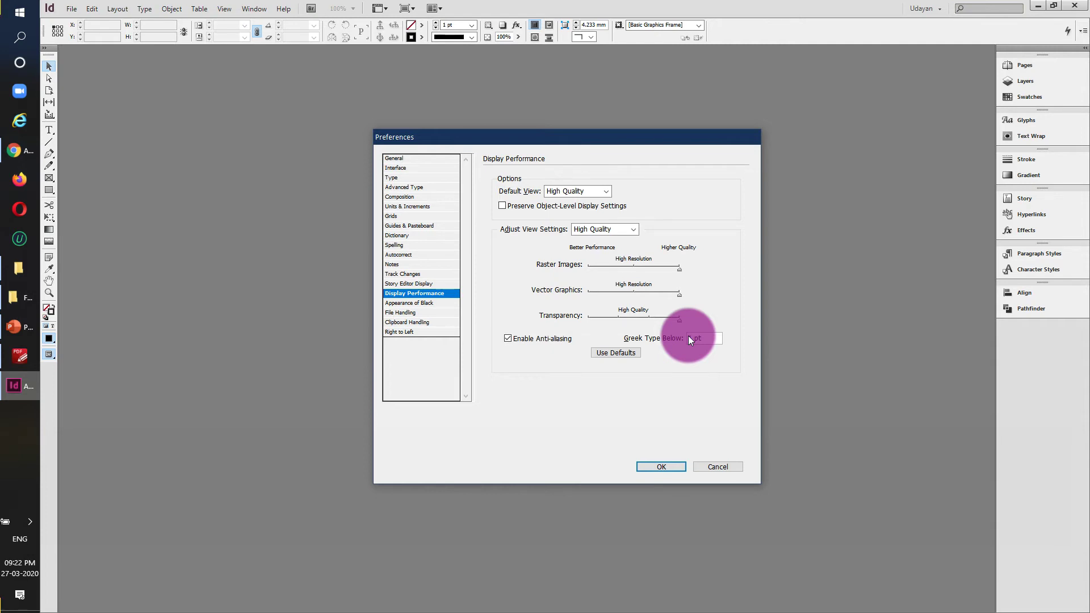
In the Right to Left preferences, switch the cursor movement to Visual and back to Logical, and apply the preferences
click(407, 333)
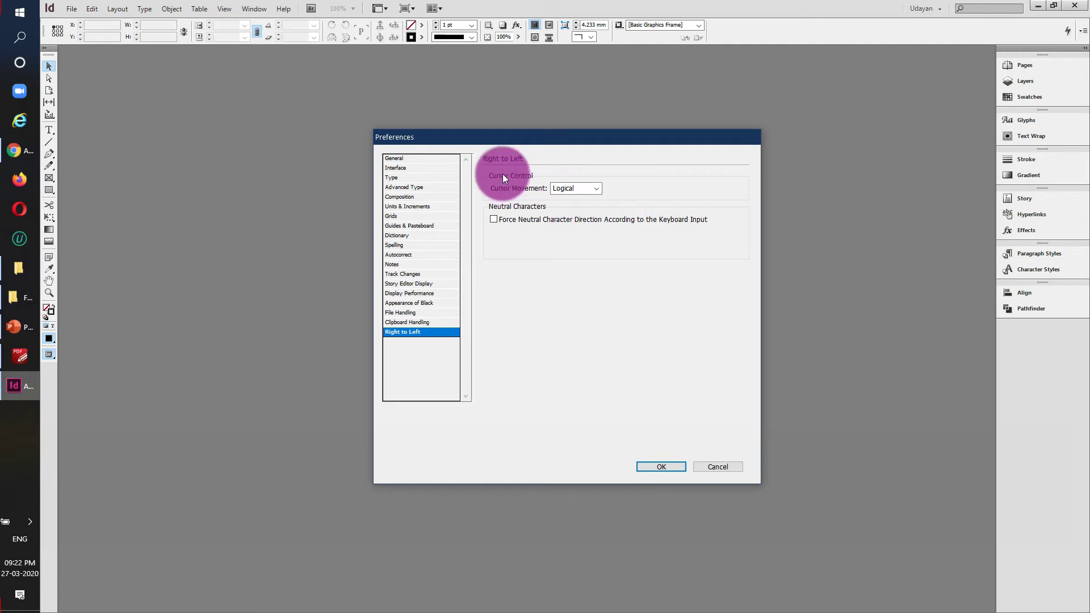
click(597, 189)
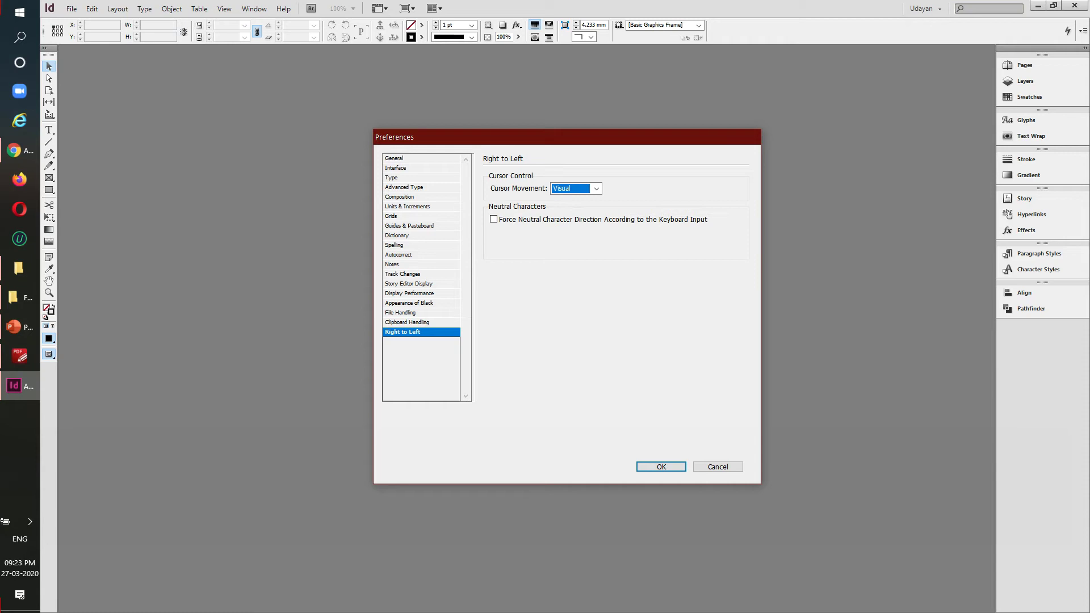
click(598, 189)
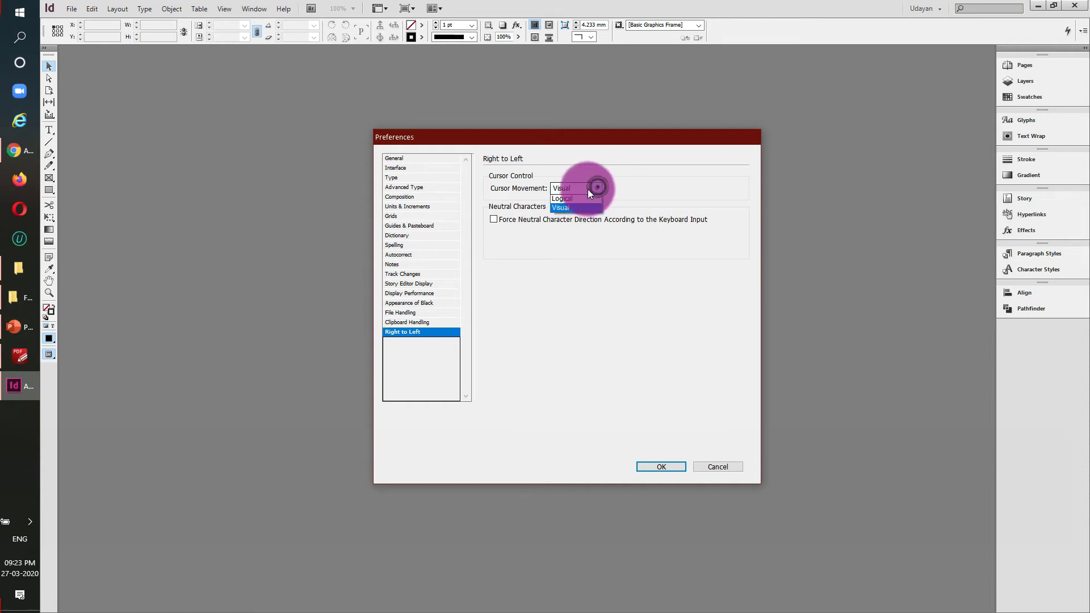
click(564, 201)
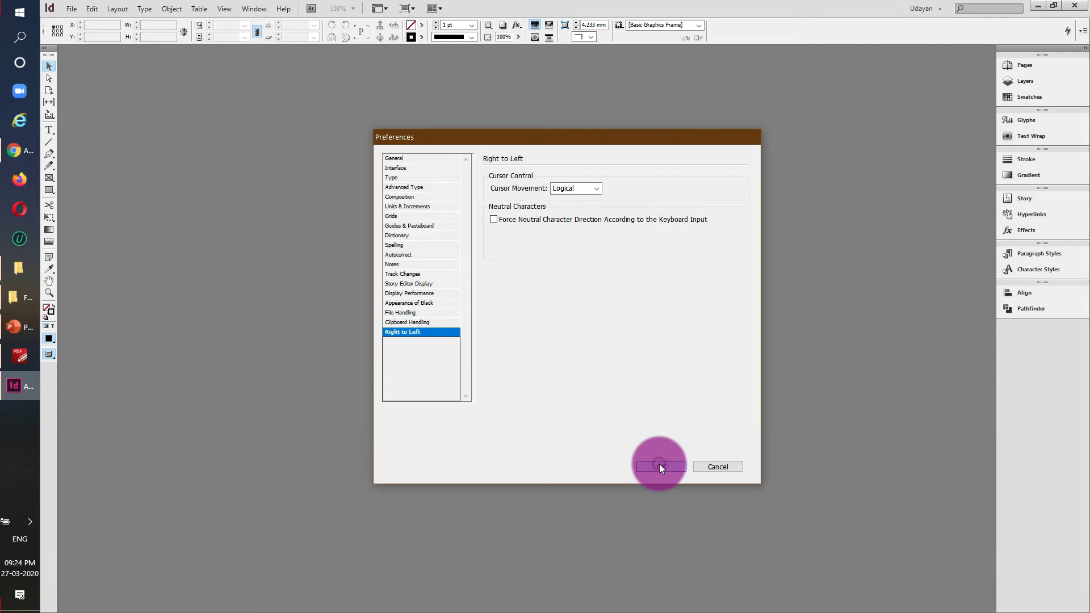
click(660, 465)
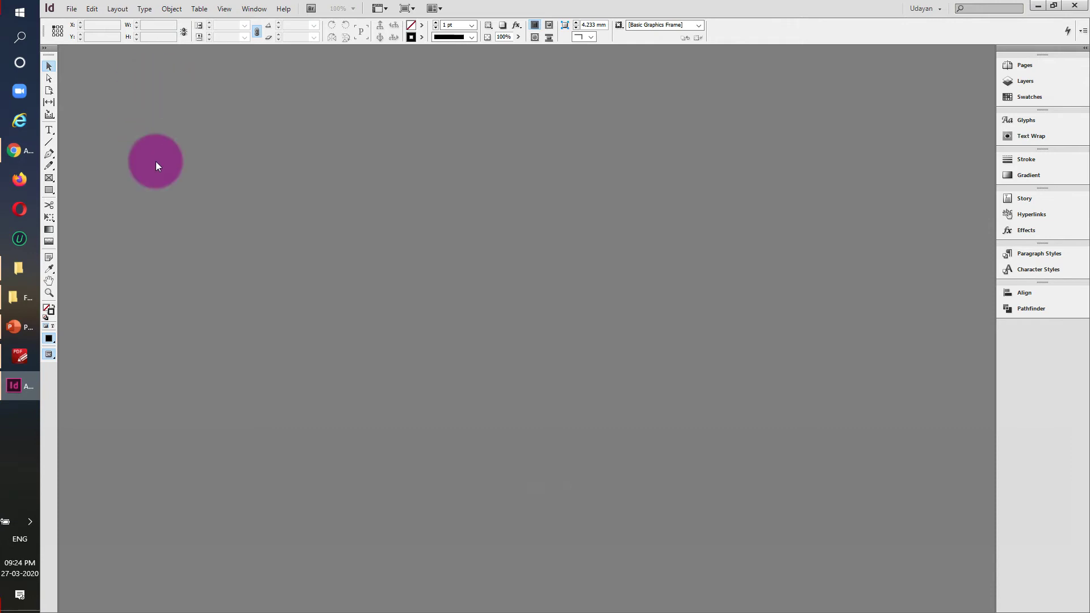
click(75, 12)
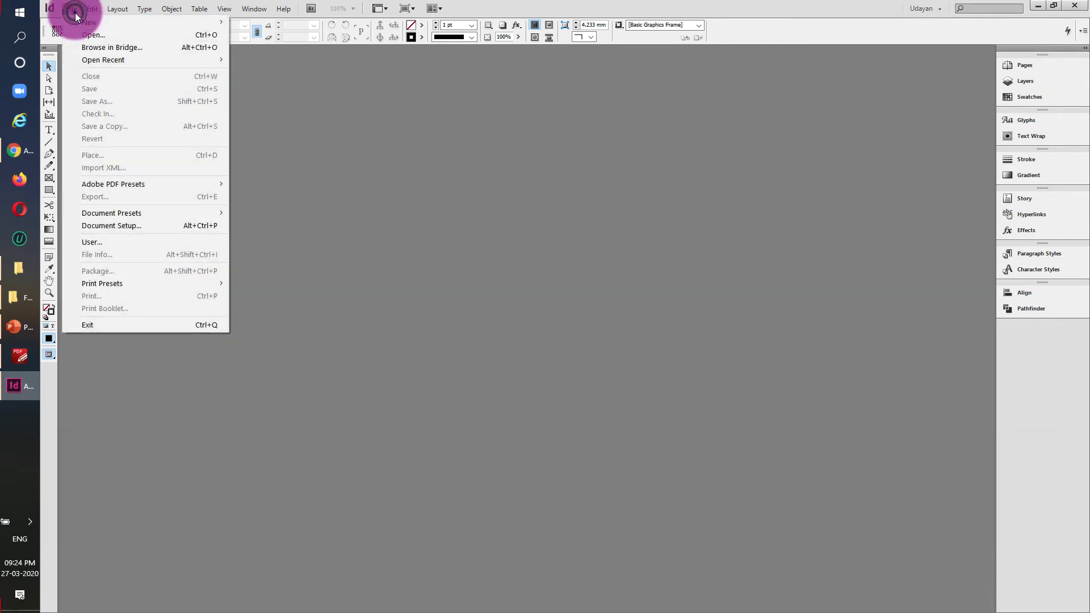
click(77, 25)
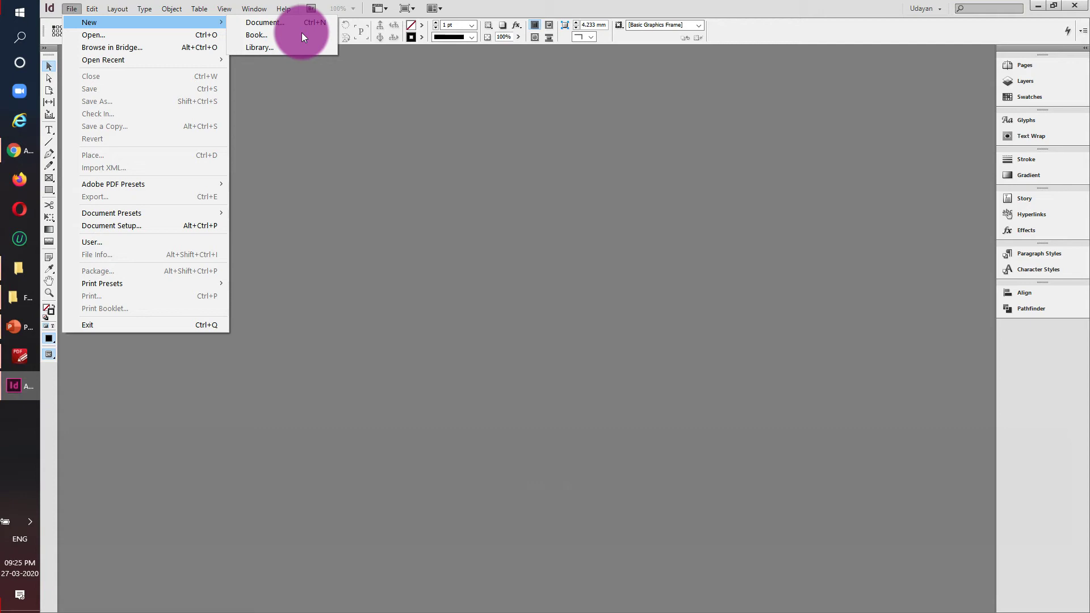
click(288, 26)
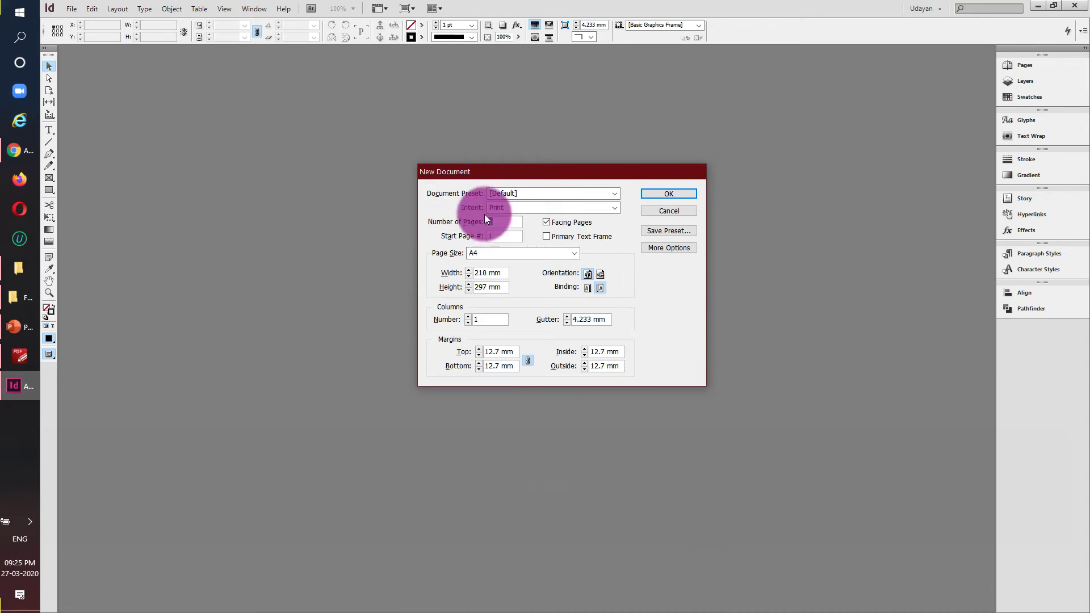
click(679, 211)
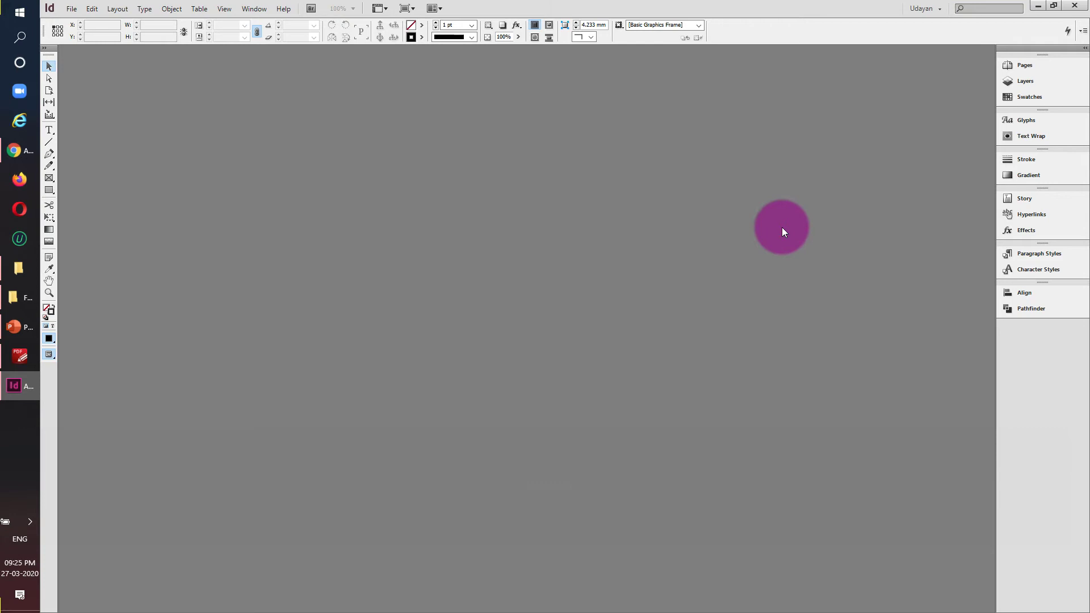
Start a new document from the [Default] preset with the Print intent and facing pages turned off
key(ctrl+n)
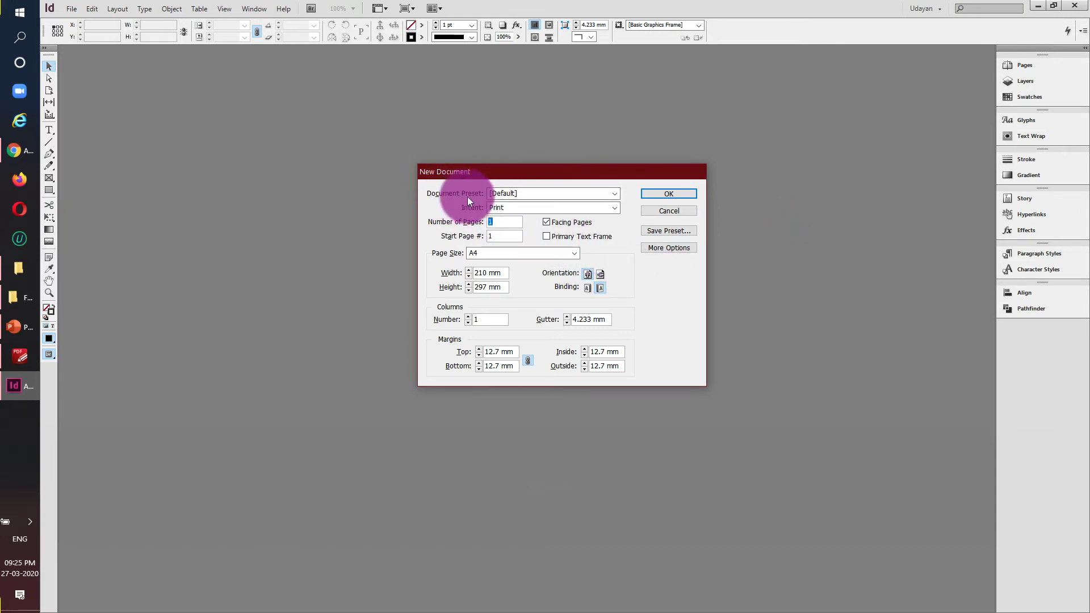
click(612, 193)
click(552, 222)
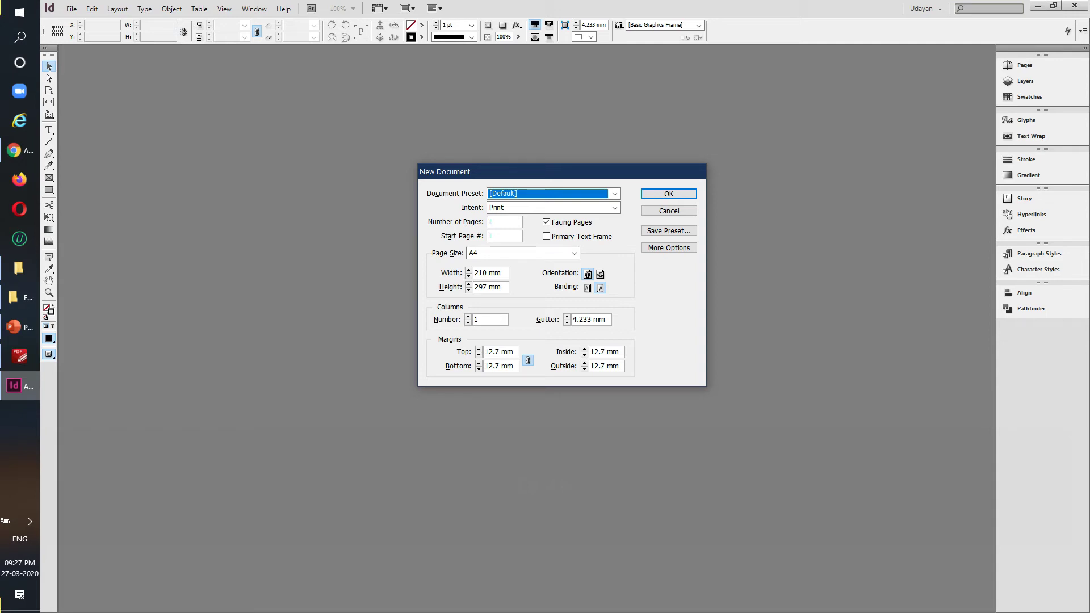
click(615, 212)
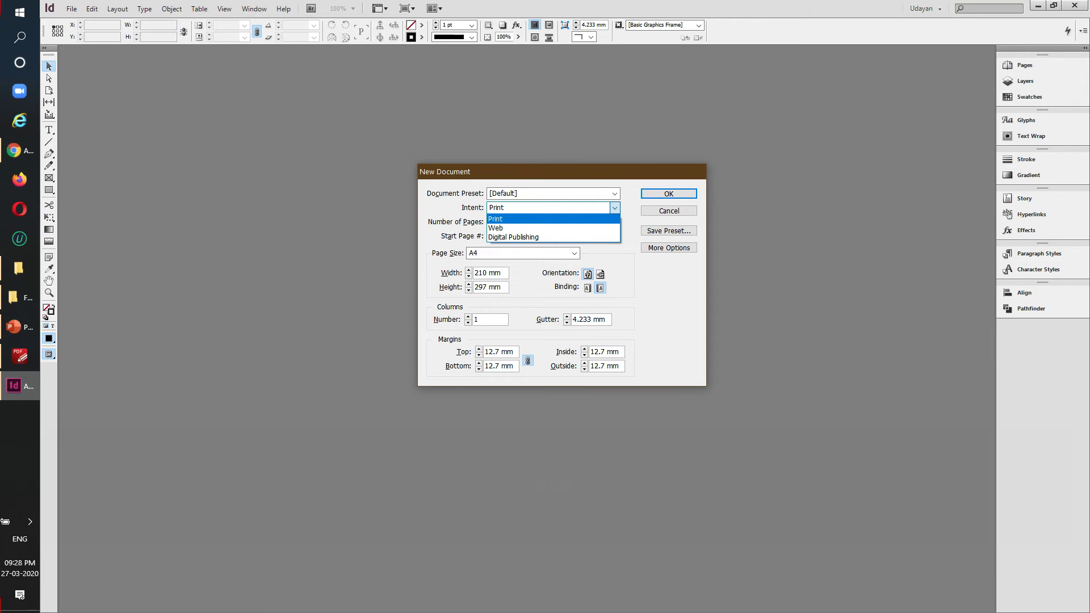
click(516, 219)
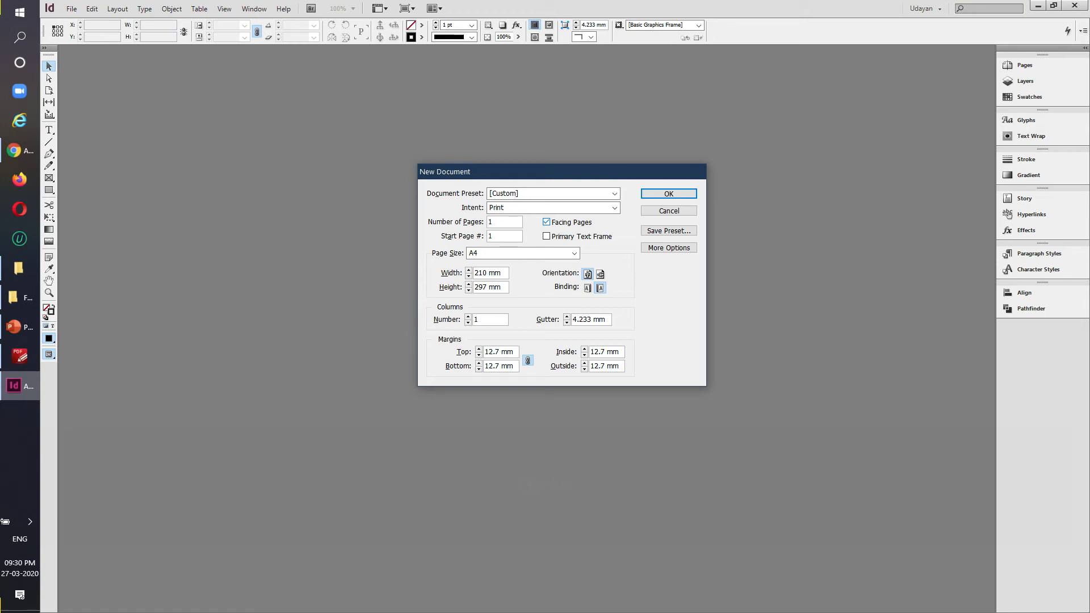
click(548, 214)
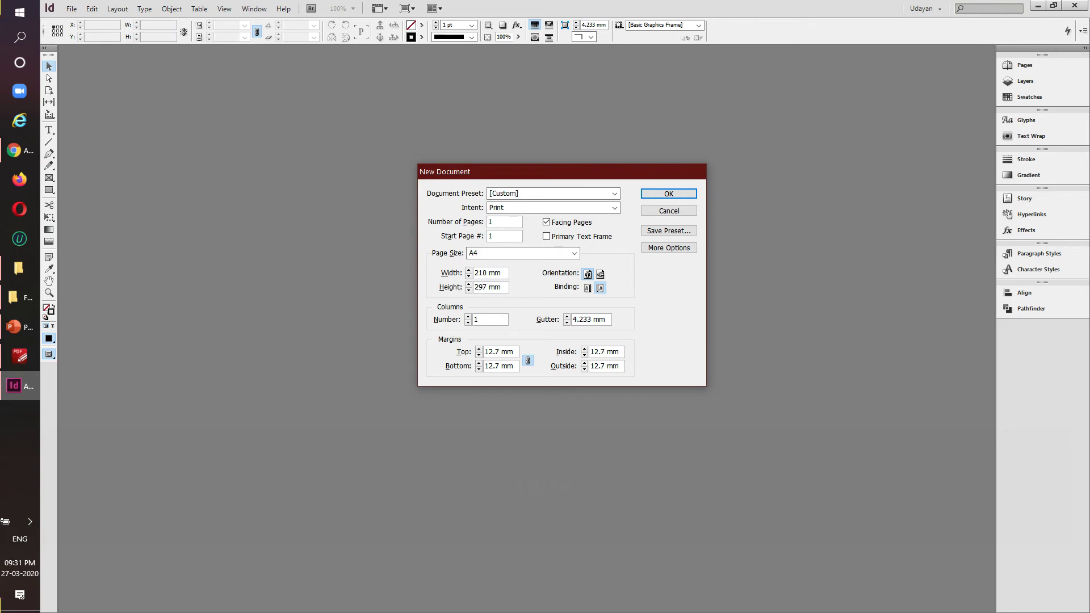
click(546, 223)
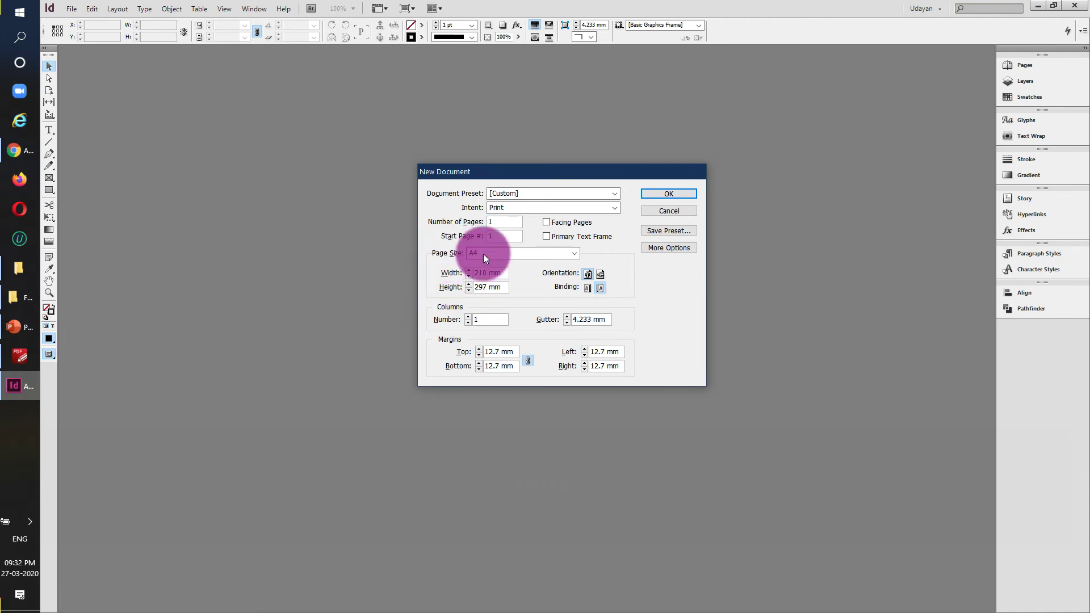
Review the page size options, examine the A series size chart and dimensions table on papersizes.org in Chrome, and return to InDesign
click(573, 254)
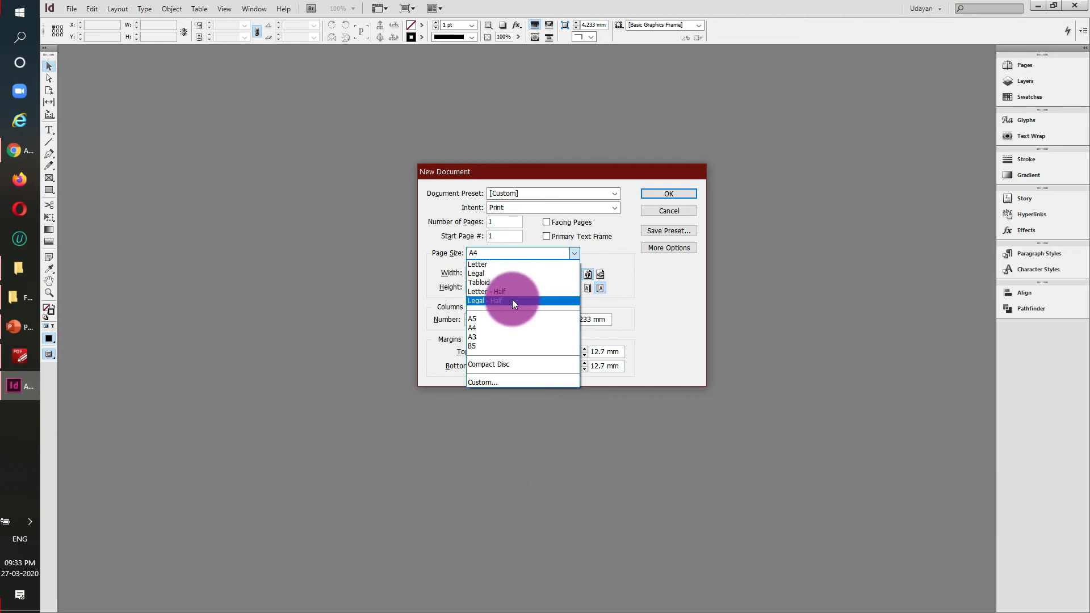
key(Up)
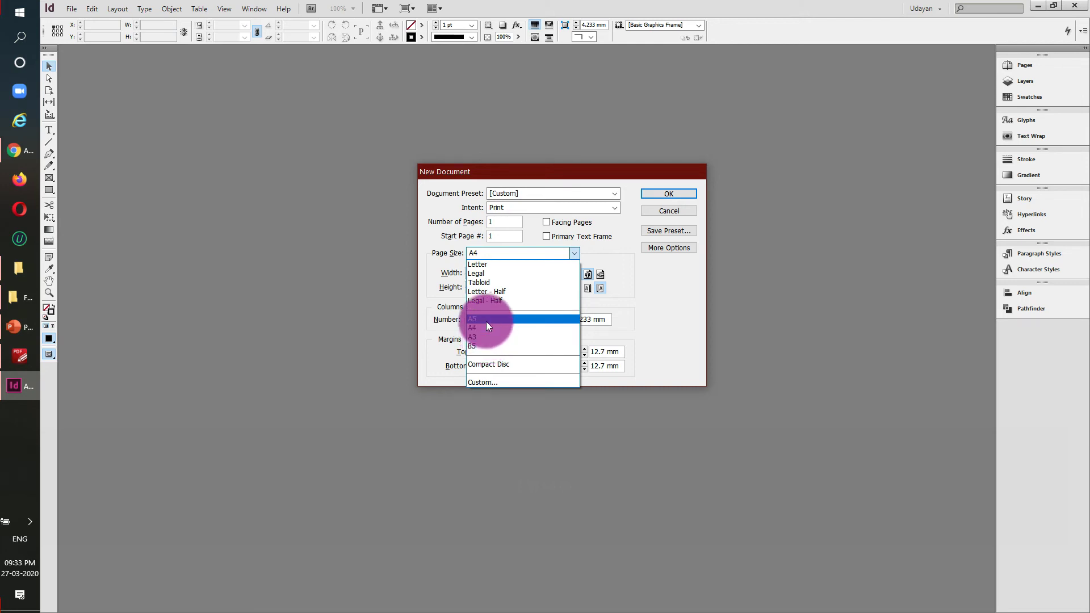
click(22, 152)
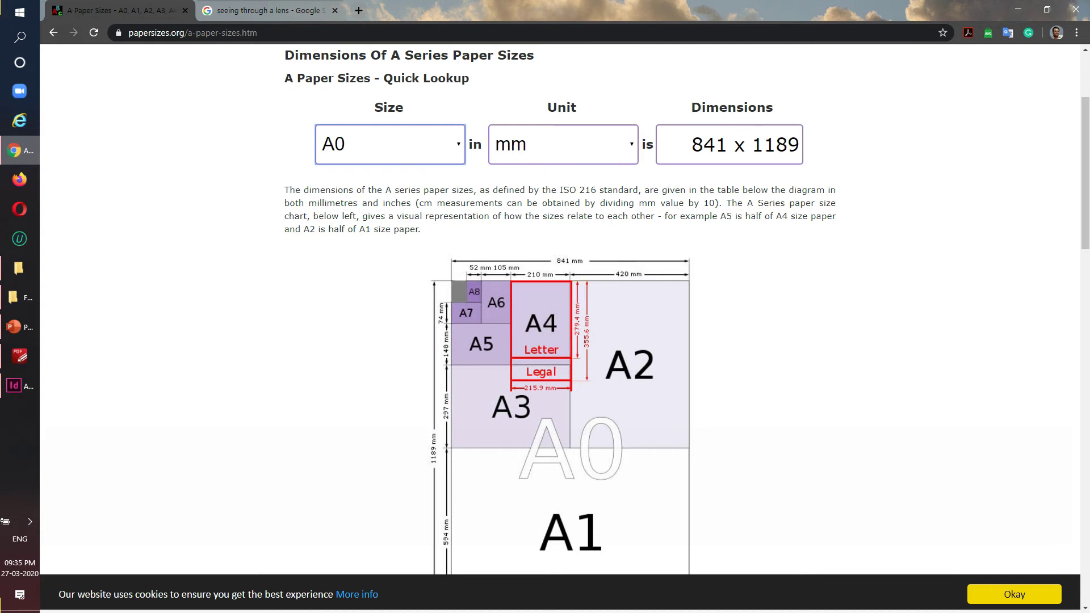
drag(1083, 183, 1086, 223)
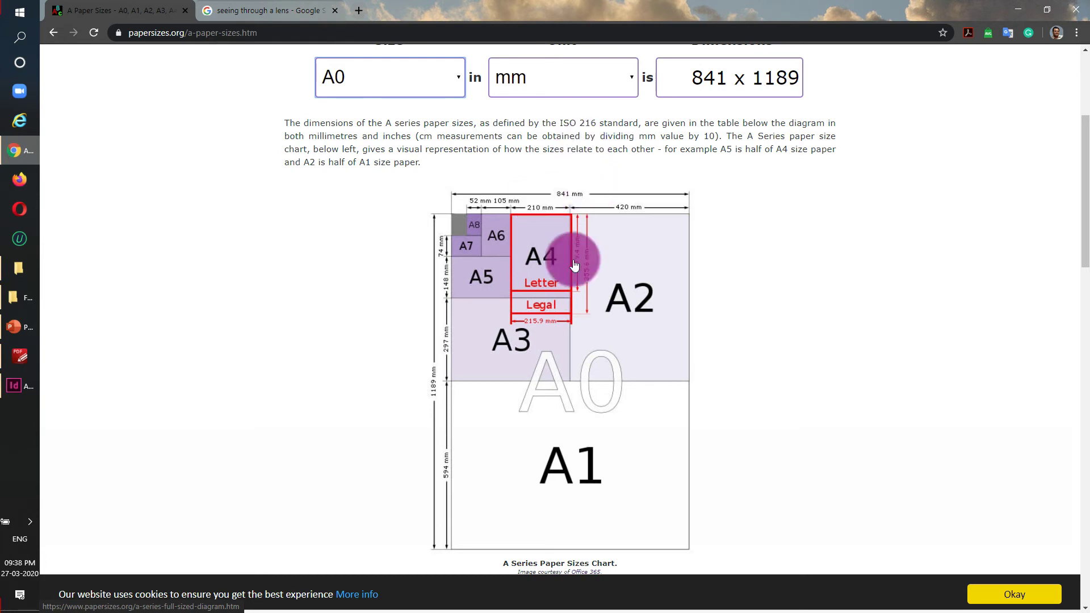
scroll(826, 302, down, 9)
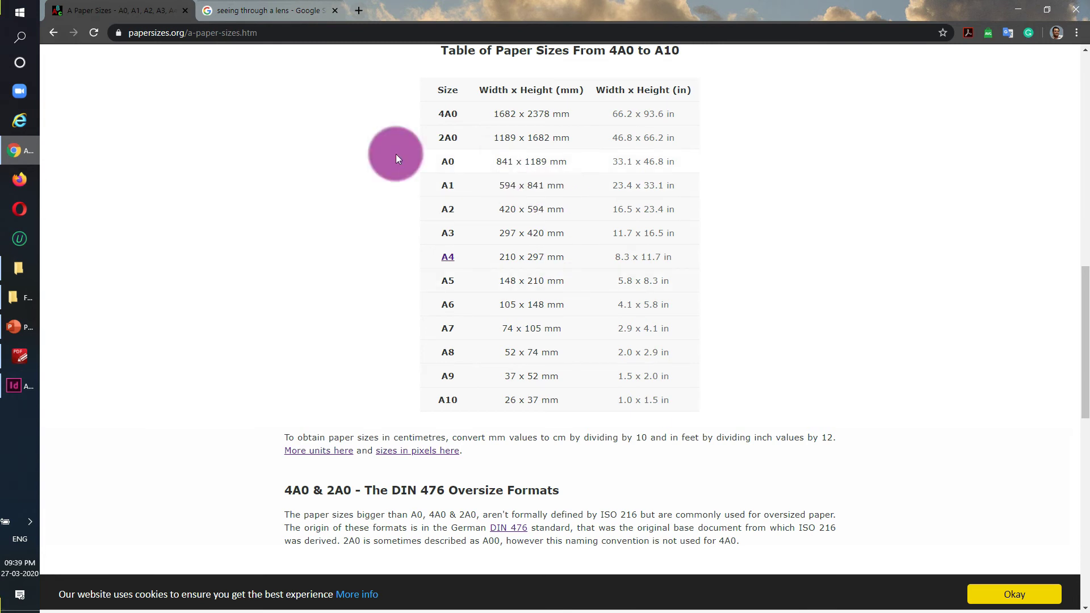
click(17, 384)
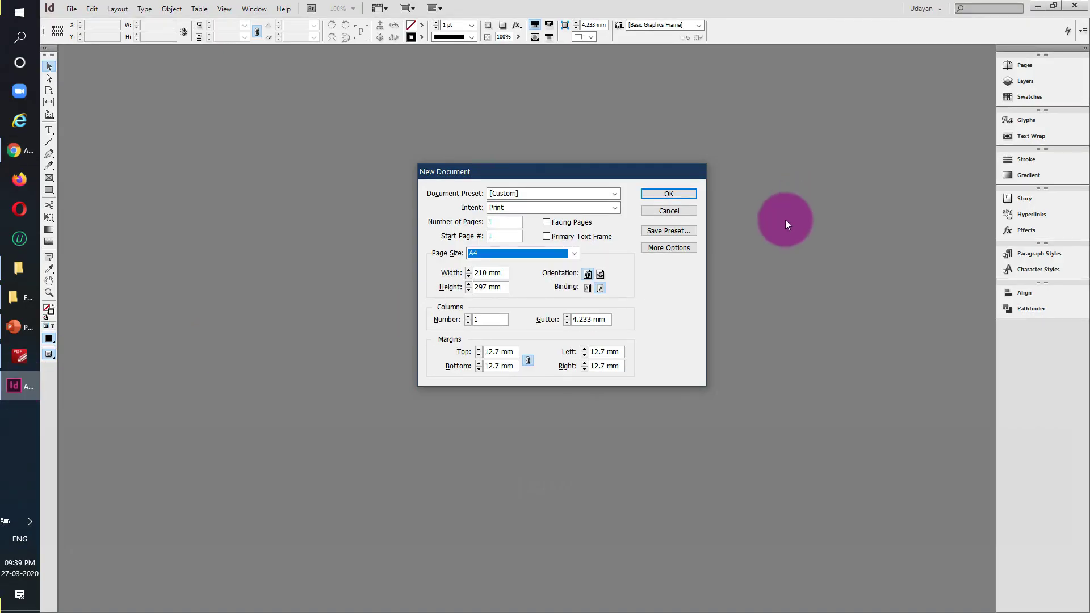
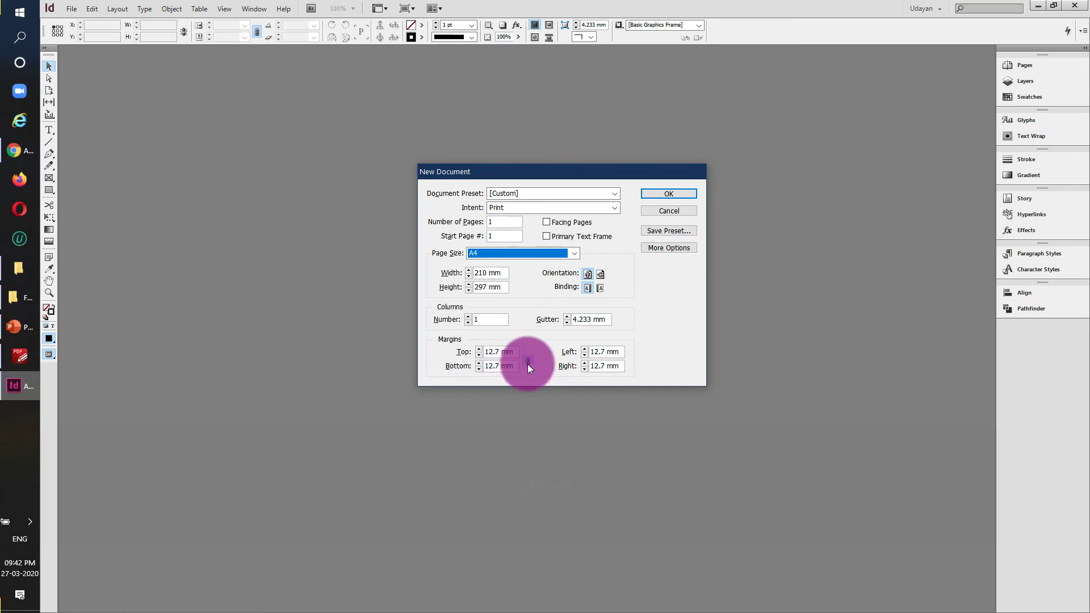
Unlink the margins, set the top margin to 10 mm, and relink them so all four sides share that value
click(500, 355)
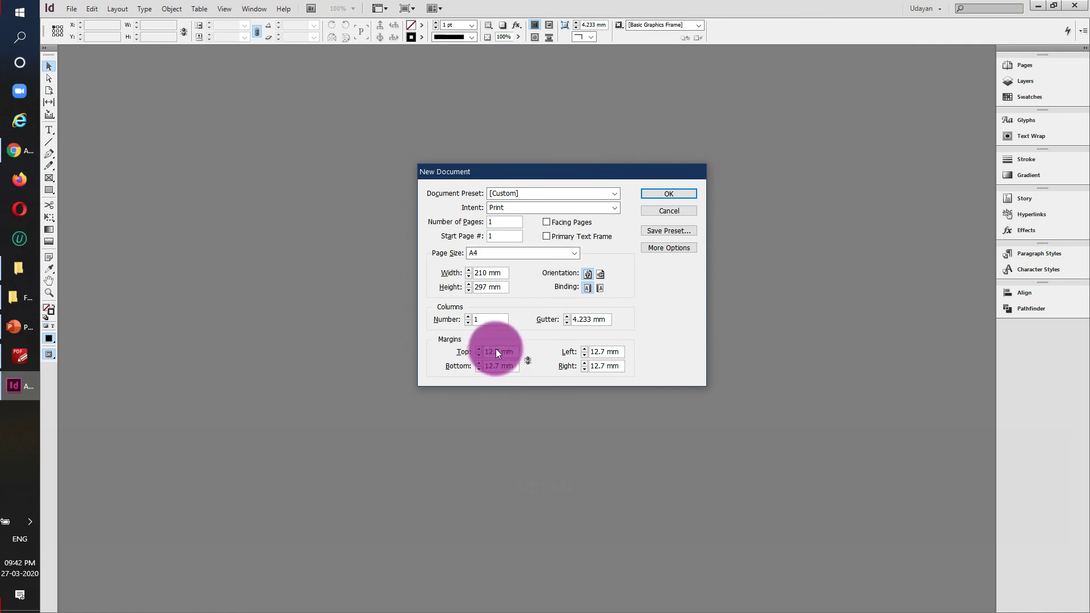
drag(497, 353, 477, 352)
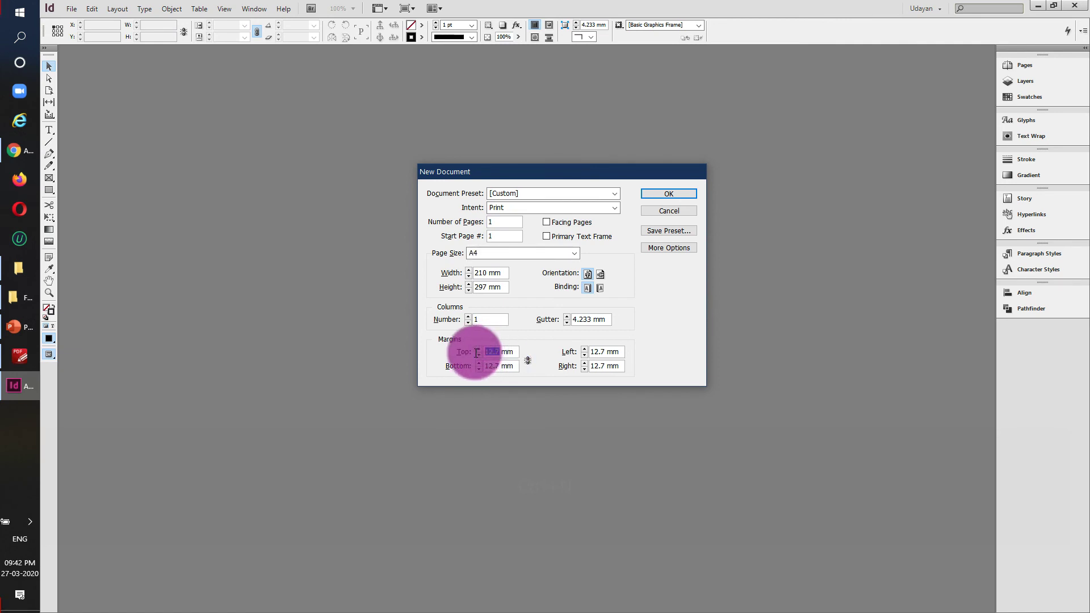
text(10)
key(Tab)
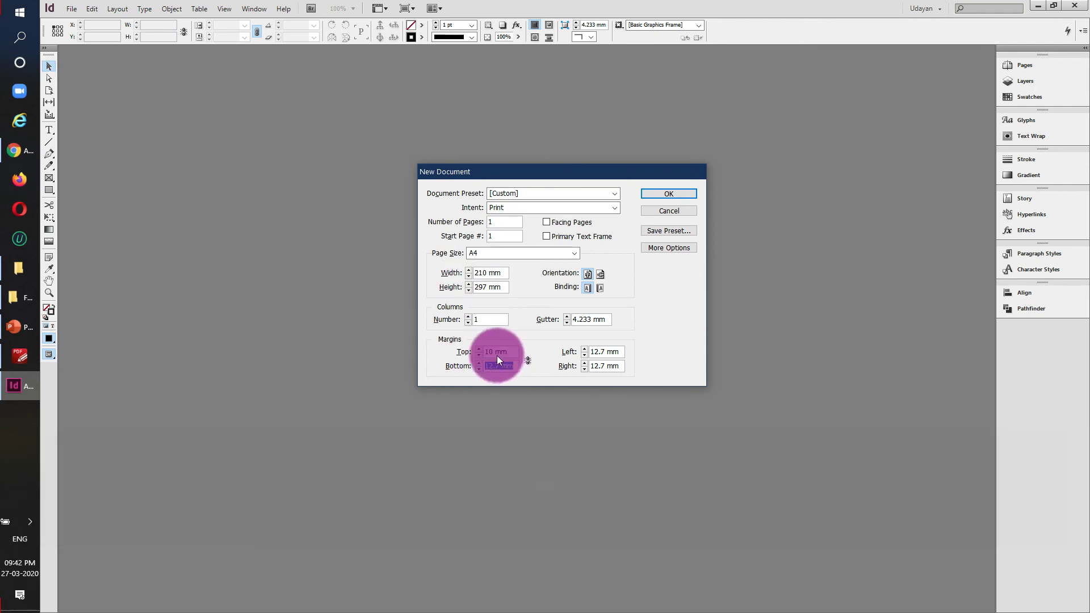
double_click(492, 353)
click(528, 360)
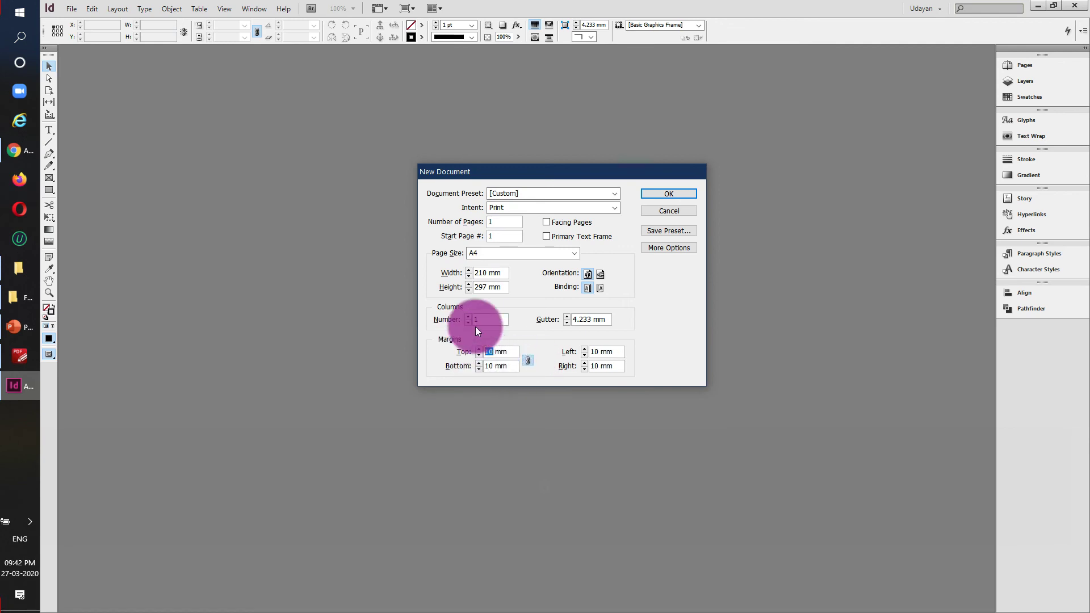
Change all four linked margins to 11 mm and set them back to 10 mm
text(11)
key(Tab)
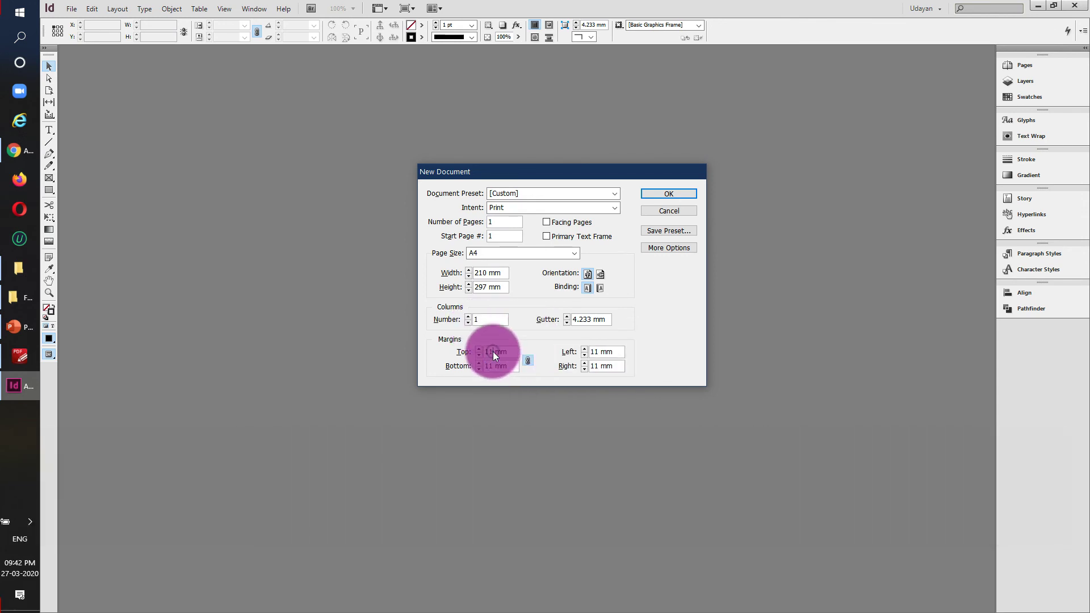
drag(493, 352, 489, 352)
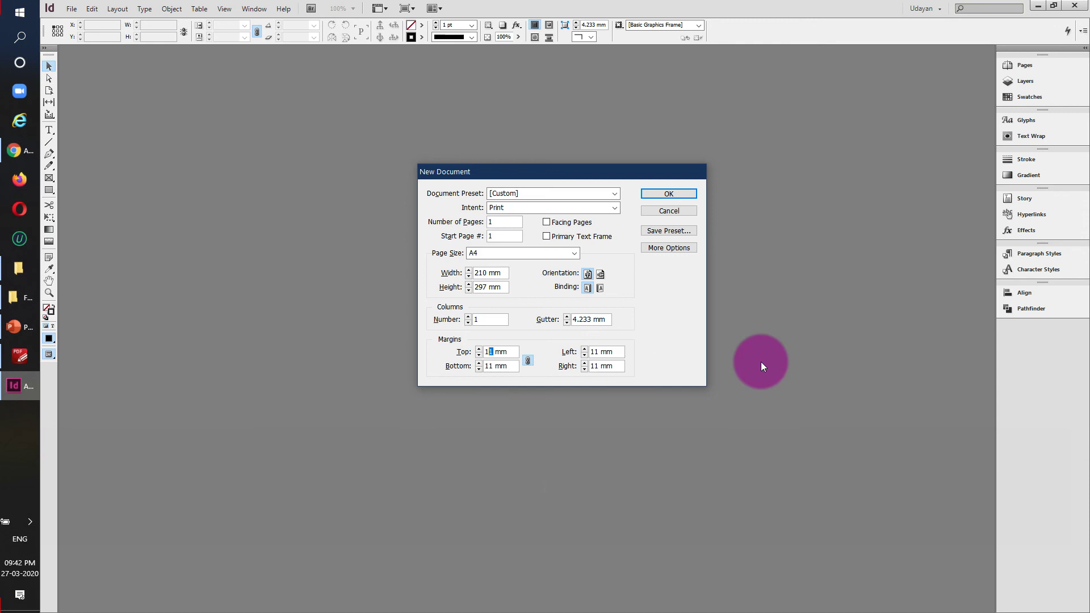
text(0)
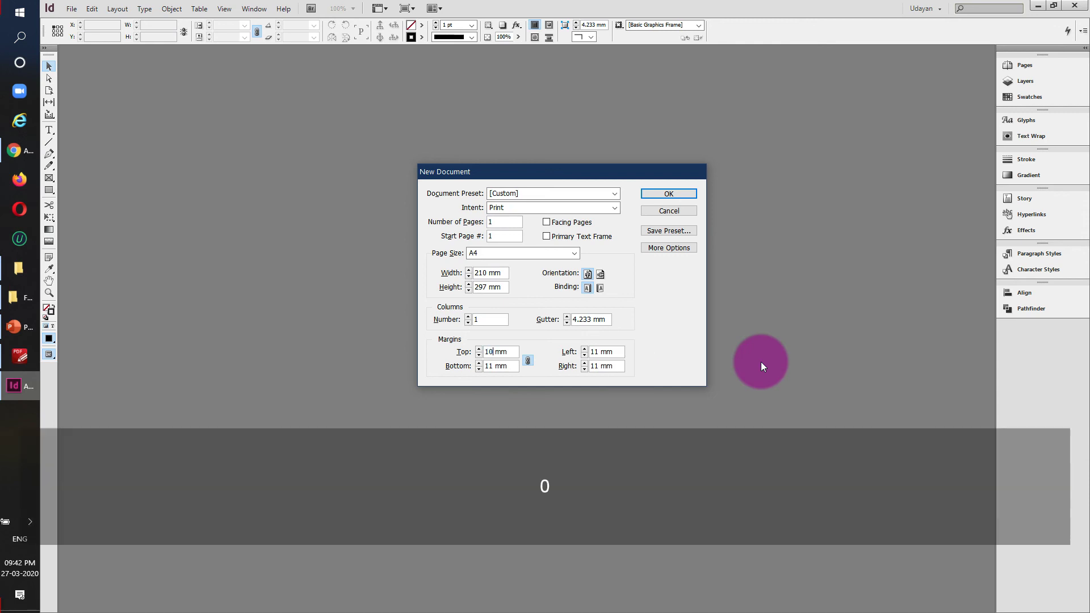
key(Tab)
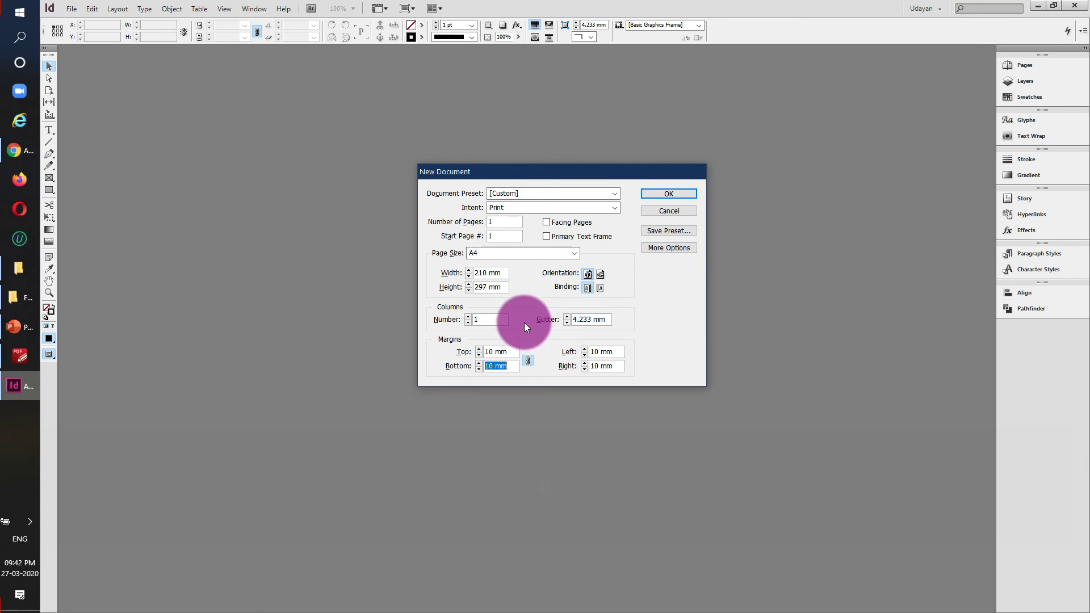
Set a custom page size with a width of 150 mm and a height of 210 mm
click(484, 275)
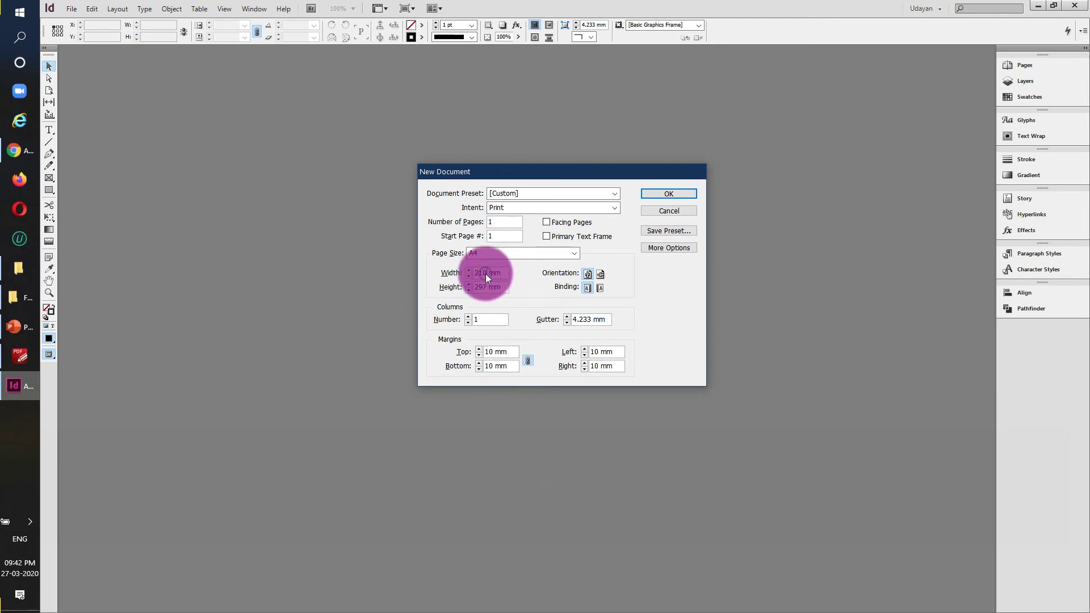
double_click(486, 273)
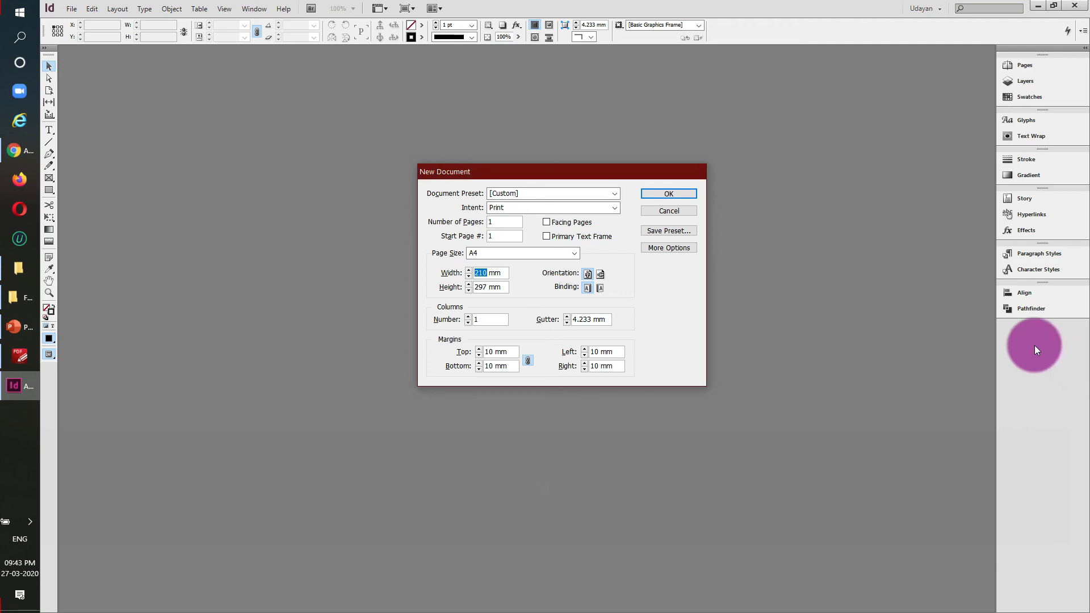
key(BackSpace)
text(550)
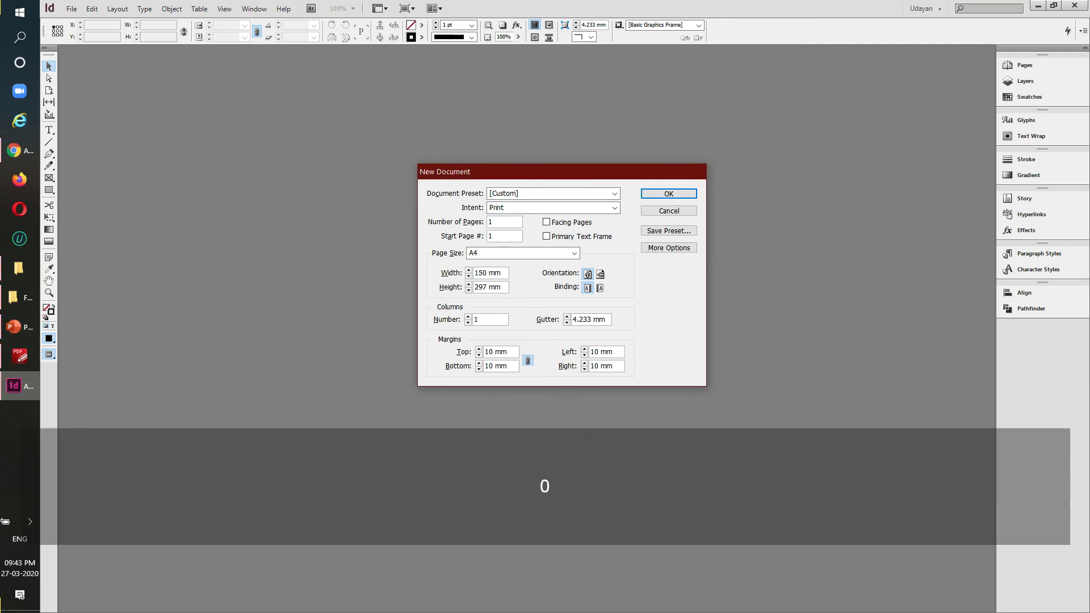
double_click(486, 287)
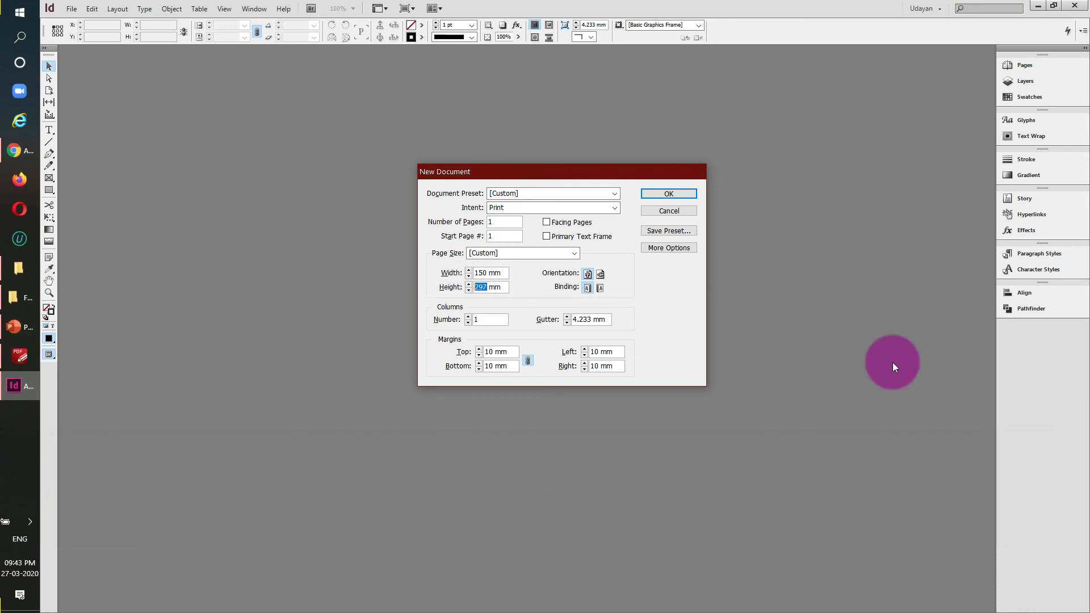
text(210)
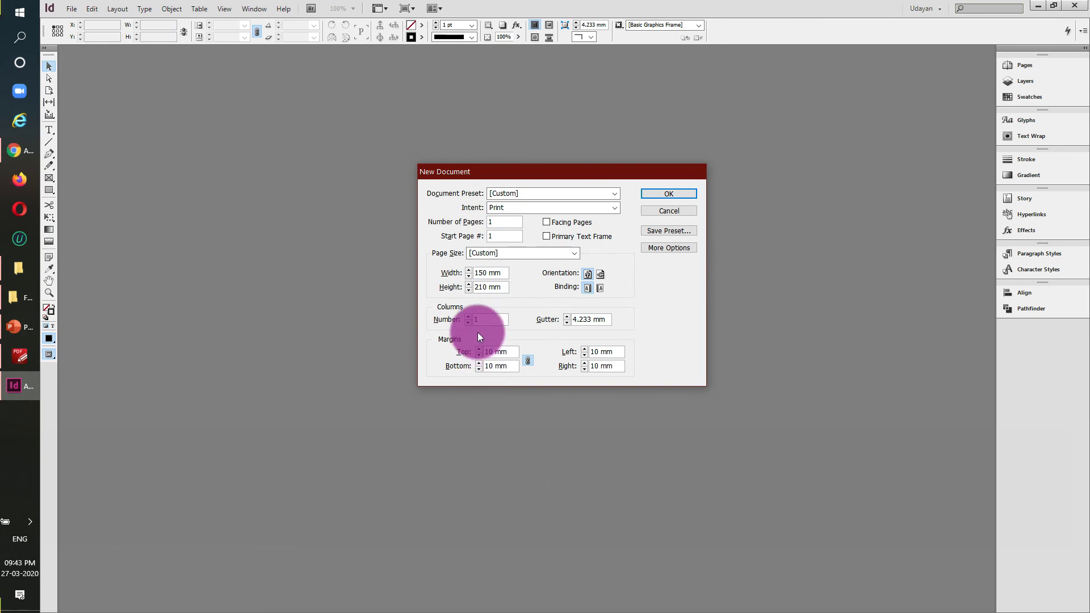
Show the additional document options and set the linked bleed to 3 mm on all four sides
click(661, 251)
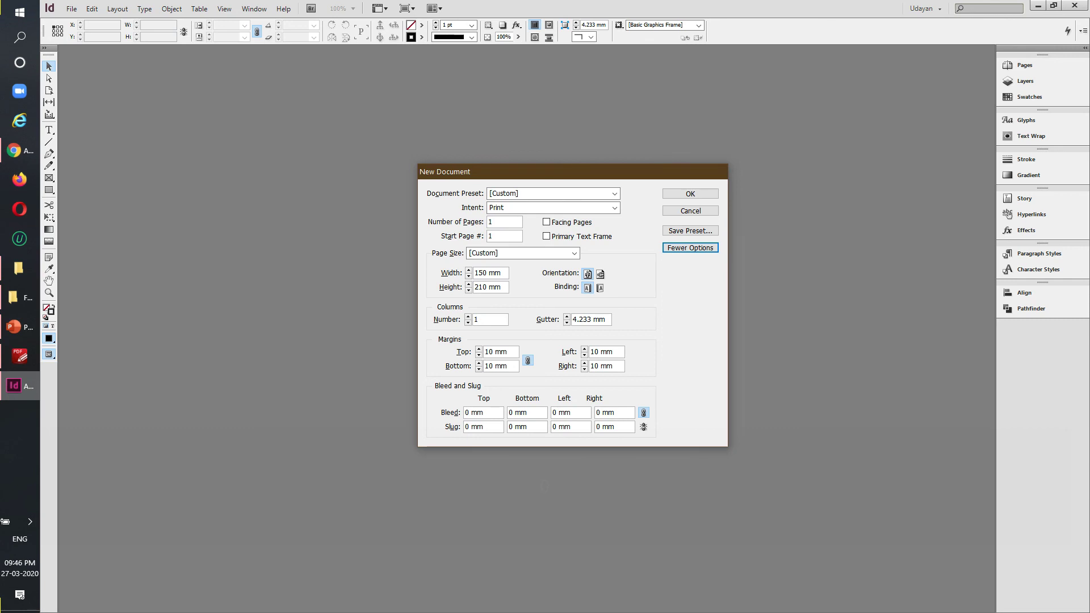
click(467, 414)
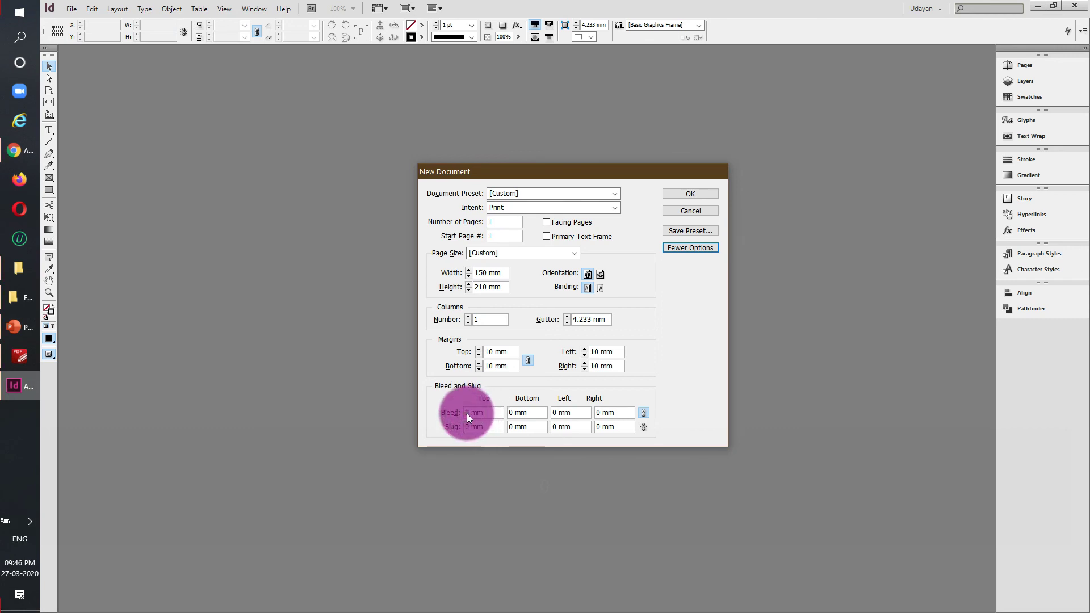
double_click(467, 414)
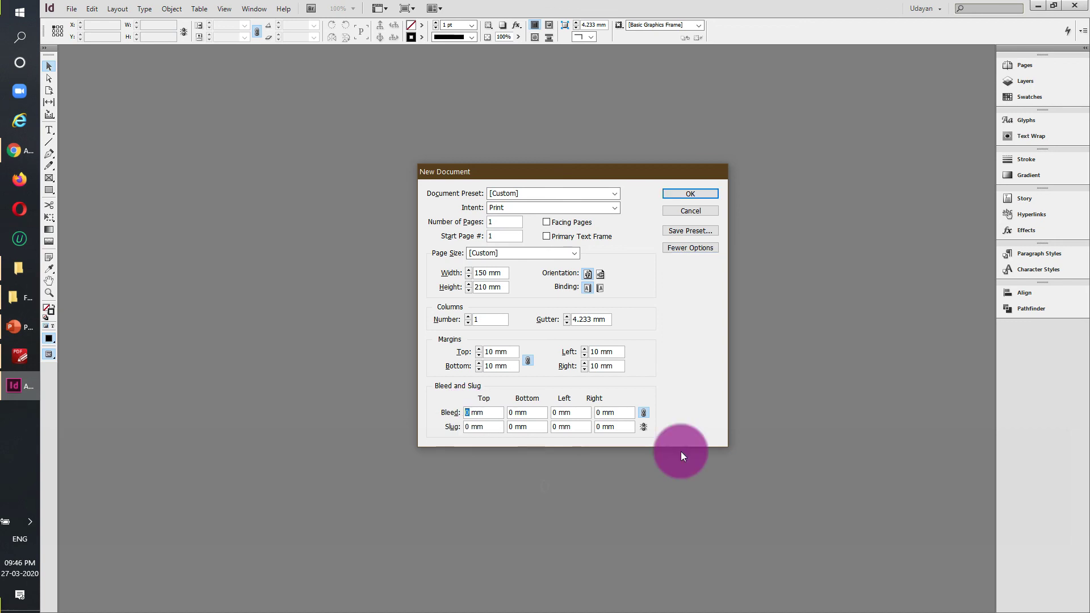
text(3)
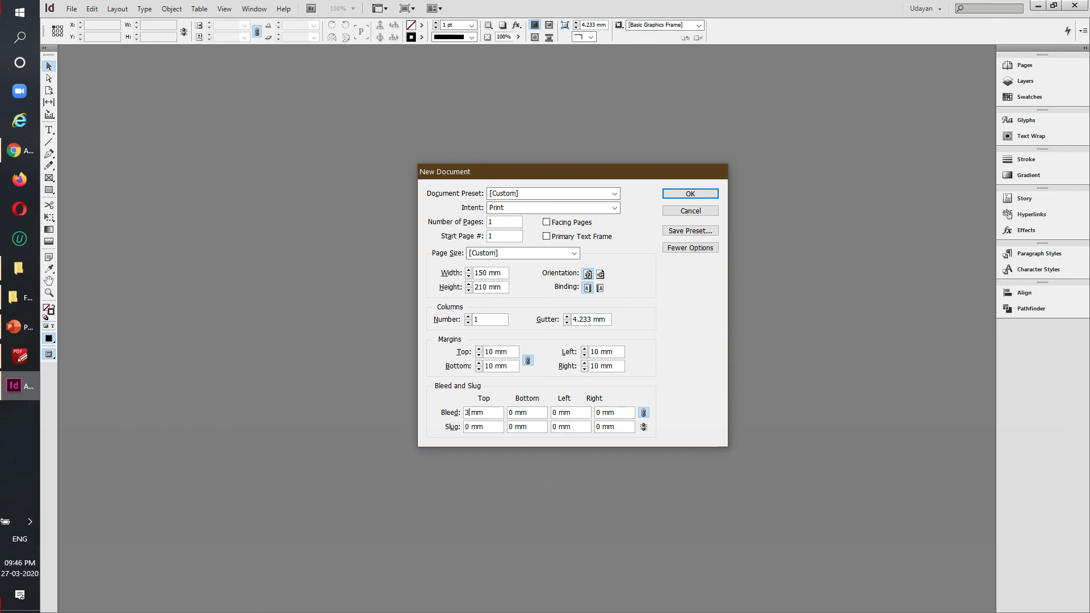
key(Tab)
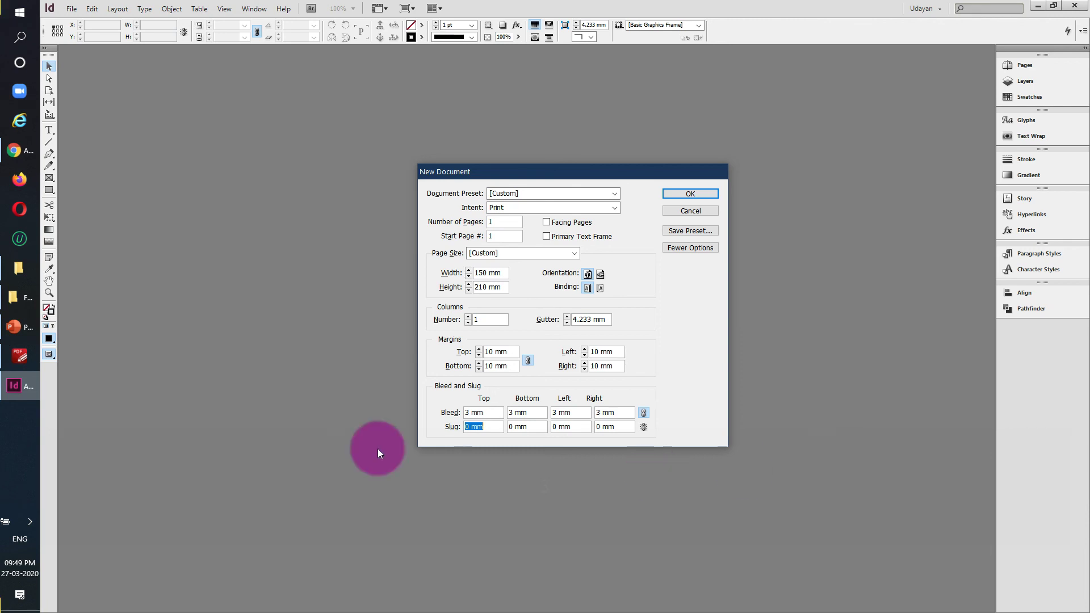
Set the bottom slug to 15 mm
click(516, 427)
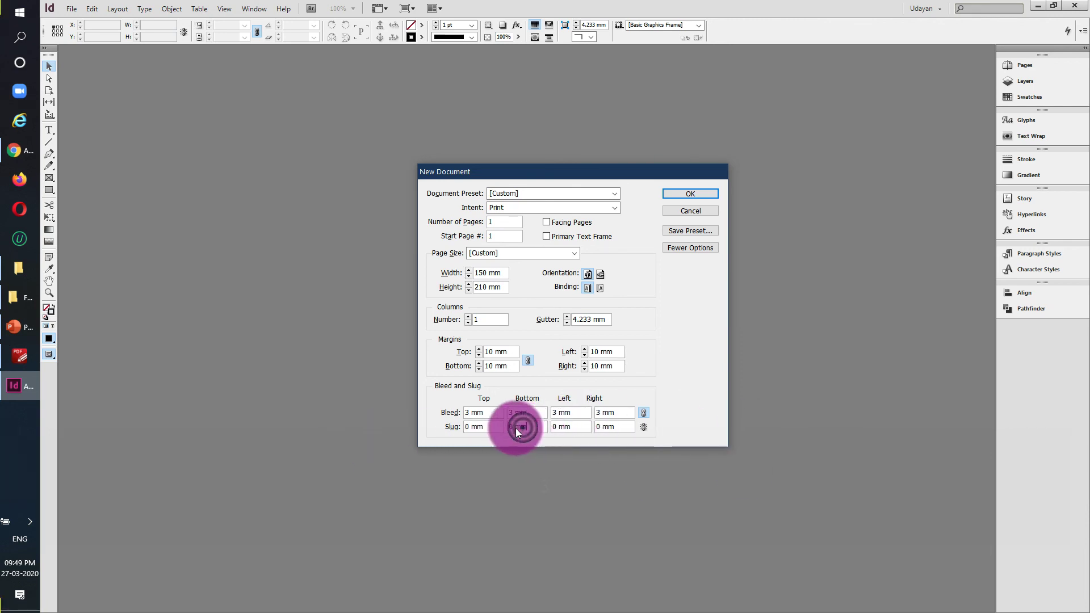
drag(515, 427, 504, 427)
click(515, 431)
double_click(510, 427)
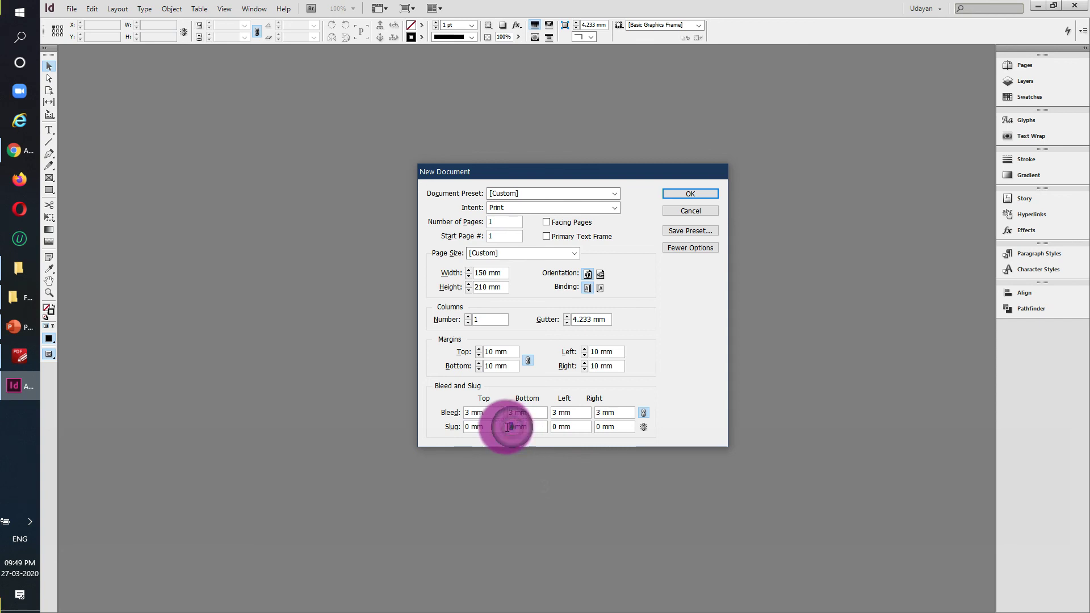
text(15)
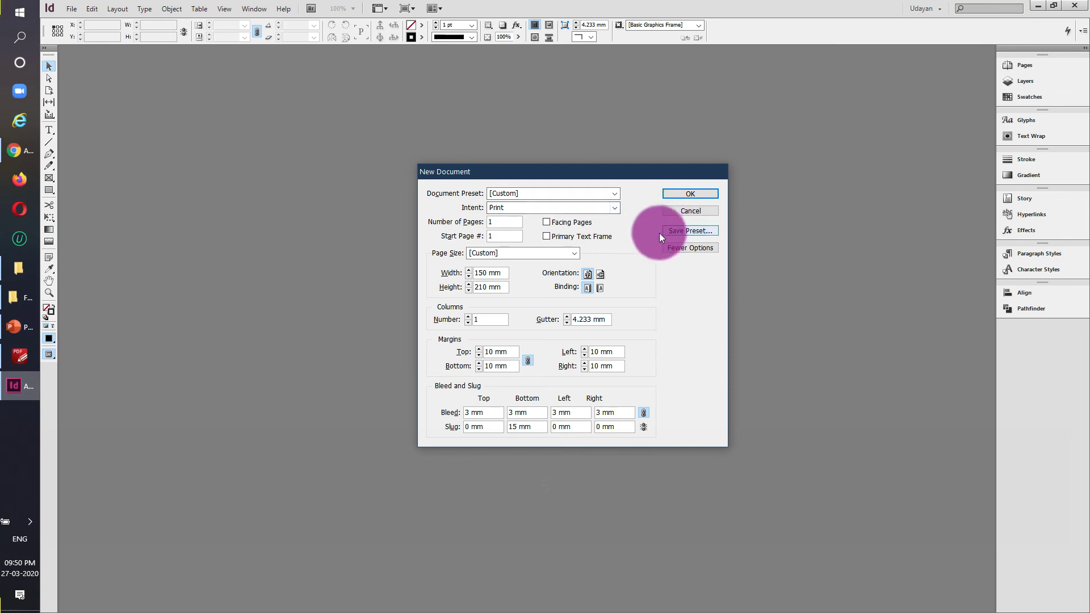
Save the current document settings as a preset named Greeting Card
click(688, 231)
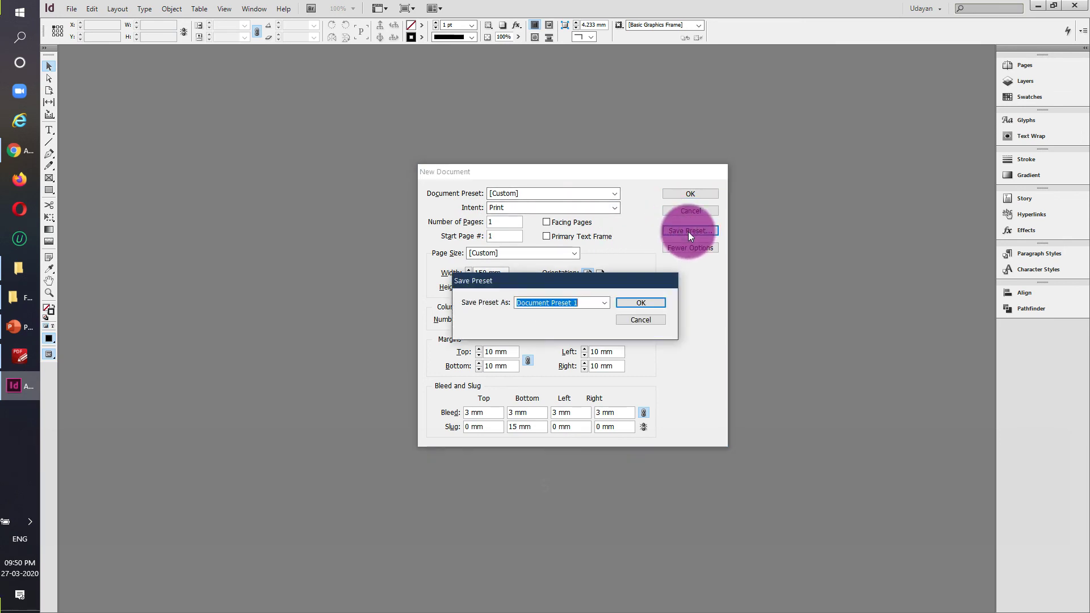
text(G)
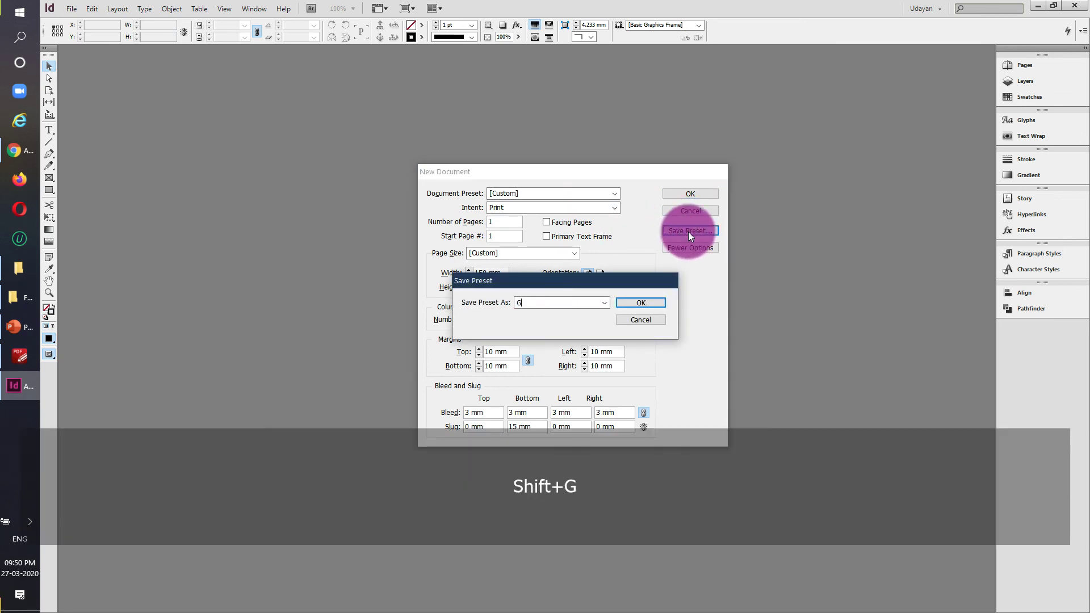
text(reeting Card)
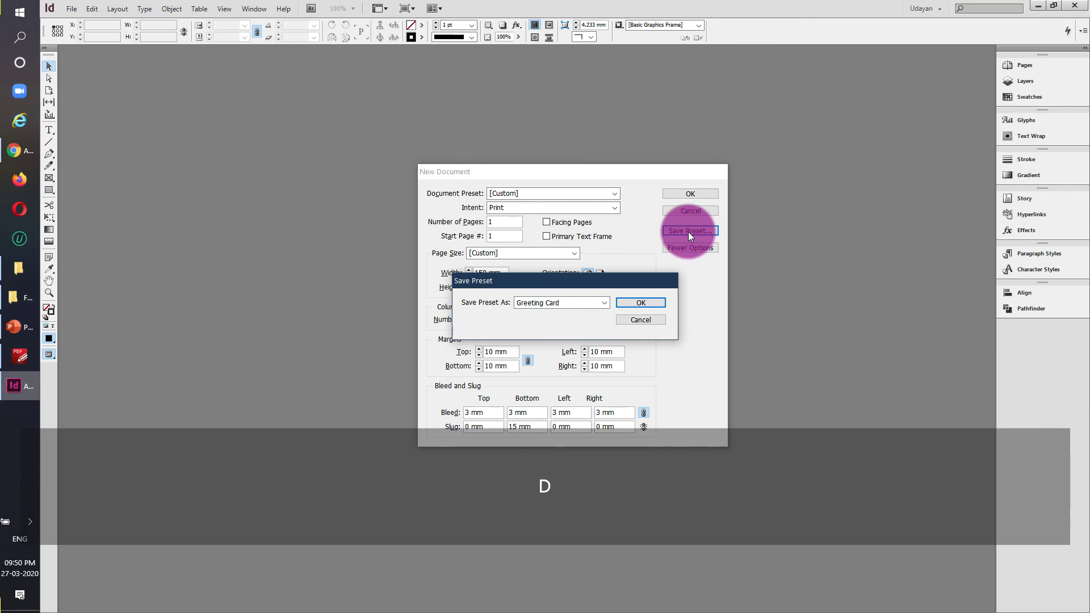
click(644, 303)
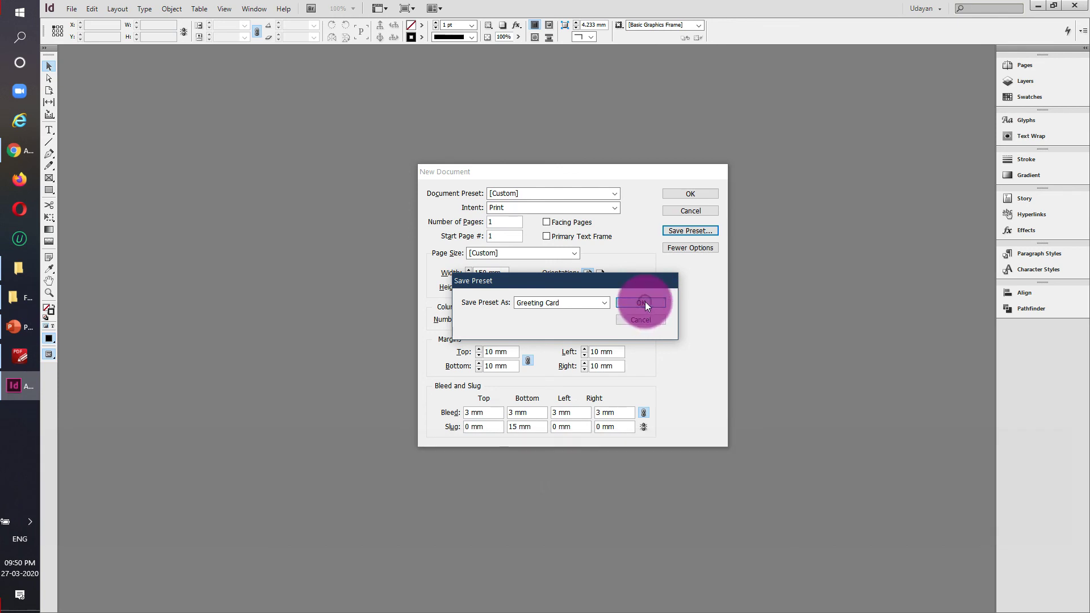
Create the document with the Greeting Card preset and inspect its margin, bleed and slug guides down to the page's lower edge
click(615, 196)
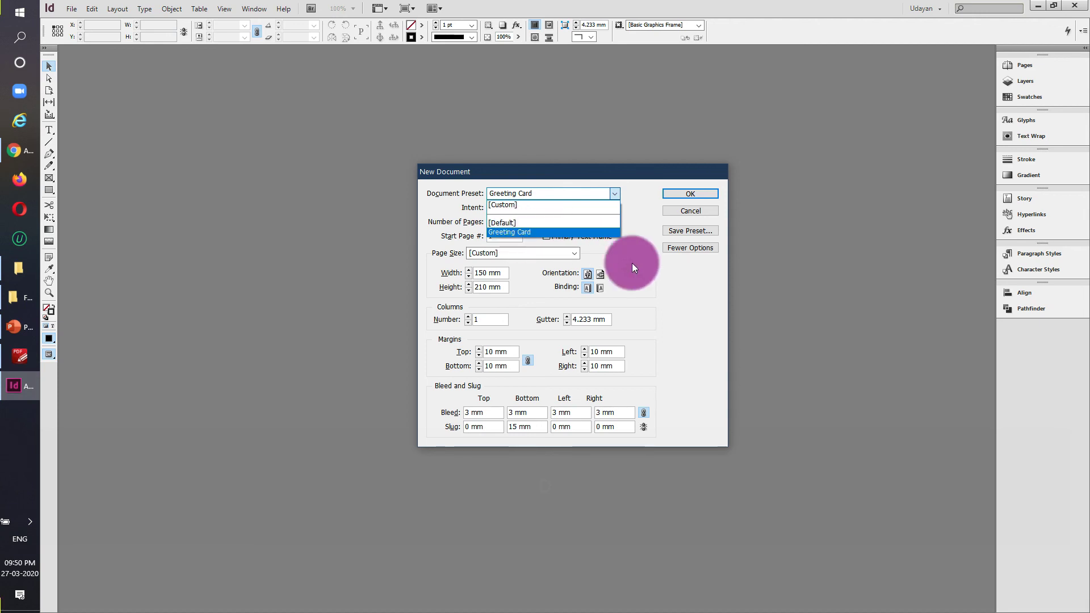
click(656, 302)
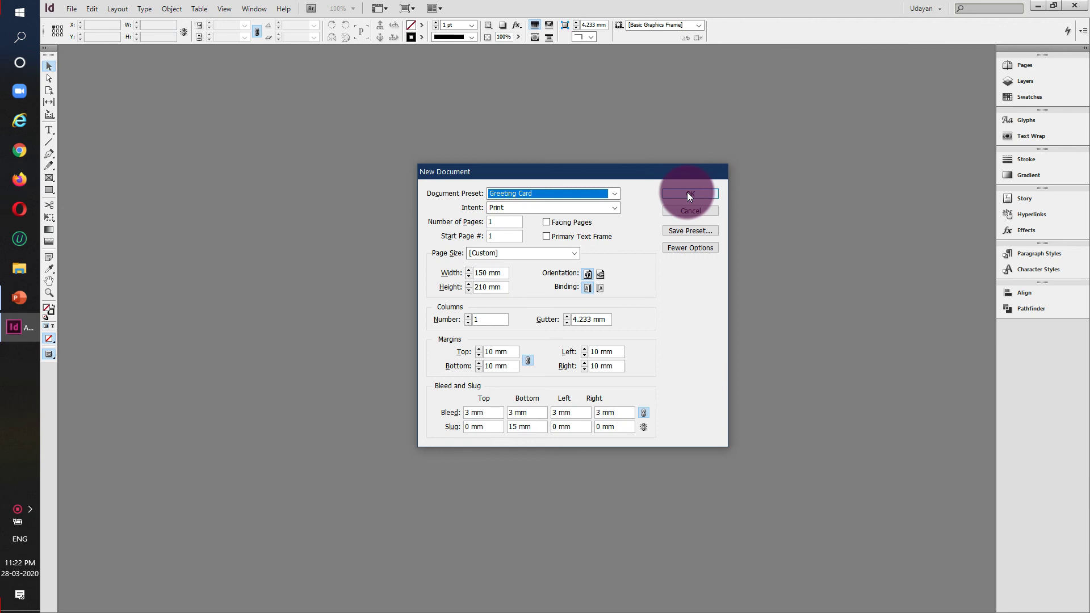
click(687, 193)
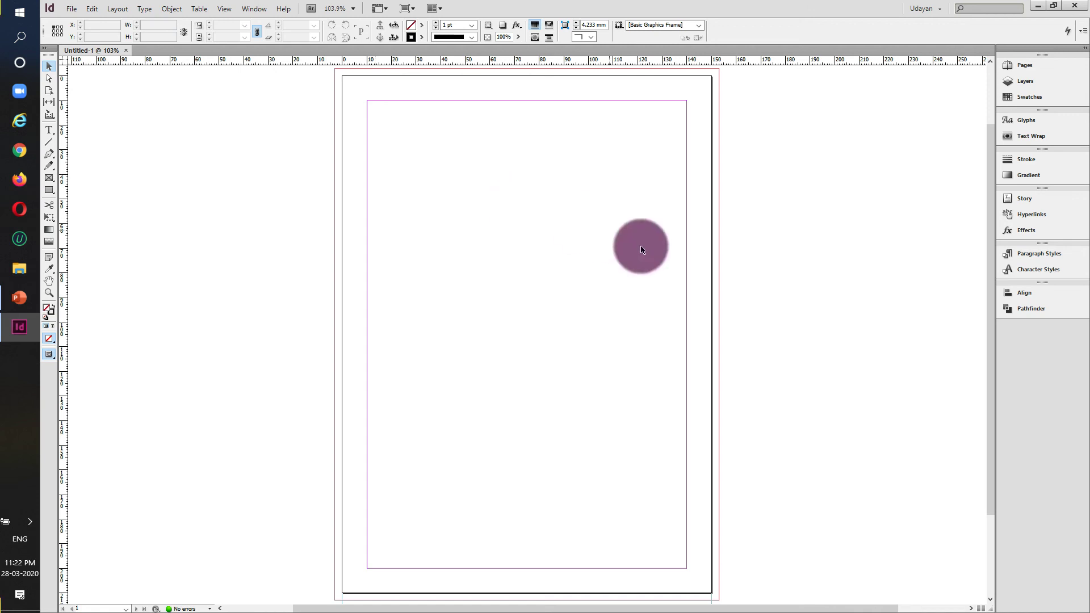
drag(989, 181, 988, 227)
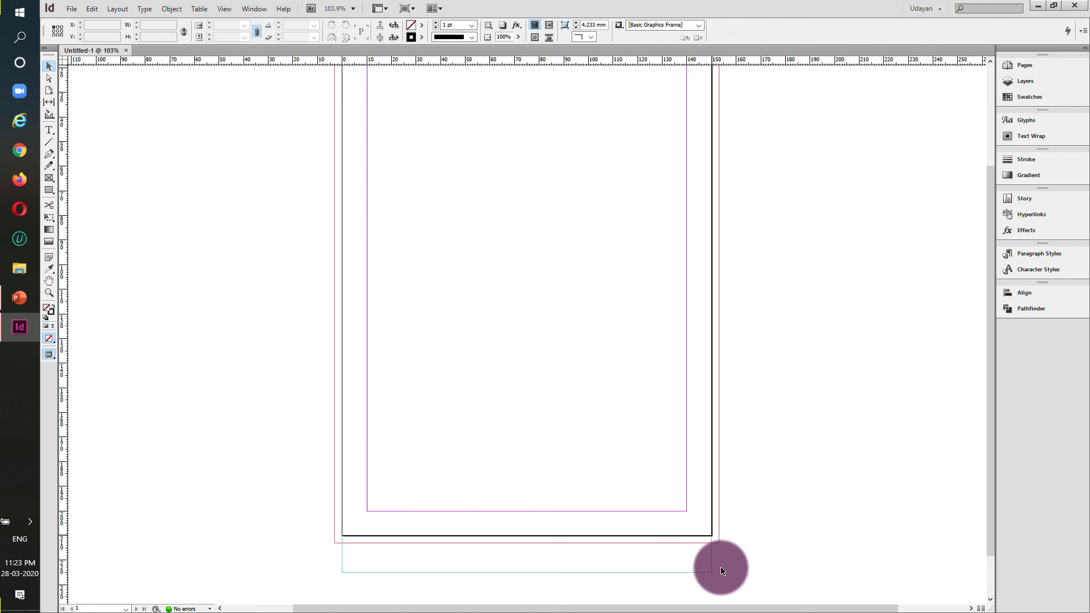
drag(989, 322, 986, 284)
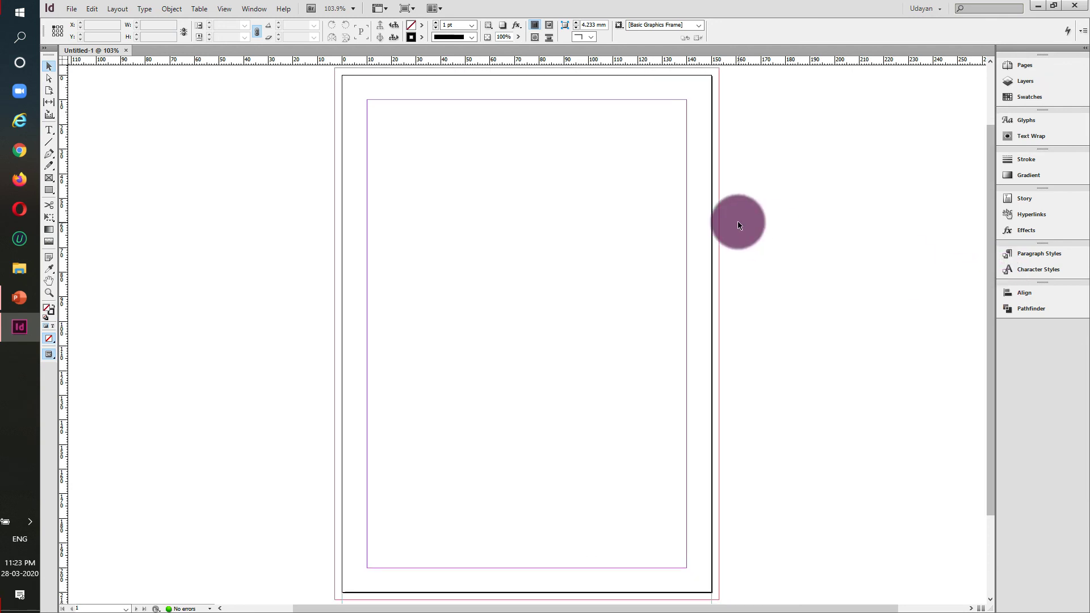